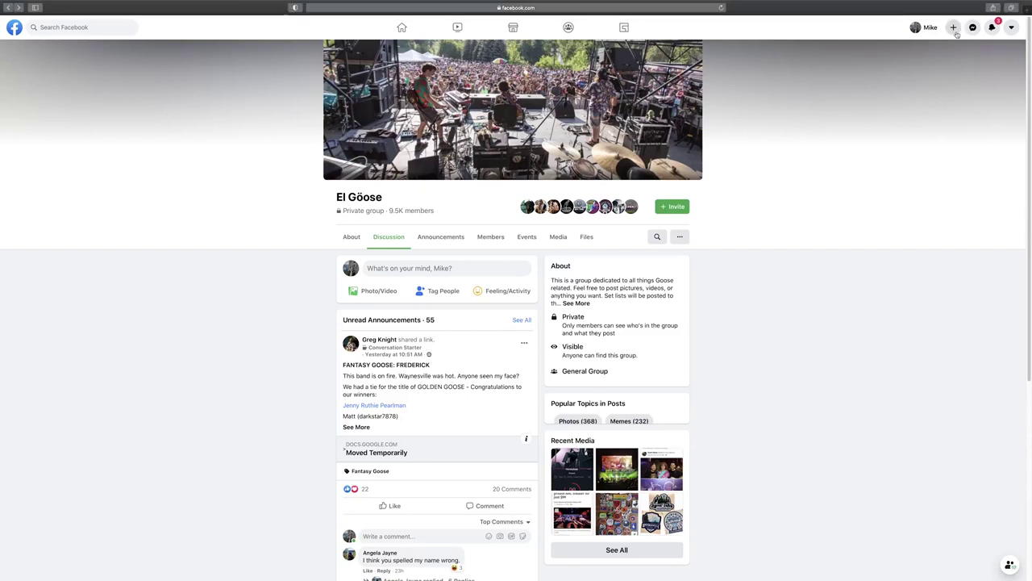
Start creating a new Facebook Page, check its mobile and desktop previews, and name it Santrel Steaks
left_click(954, 28)
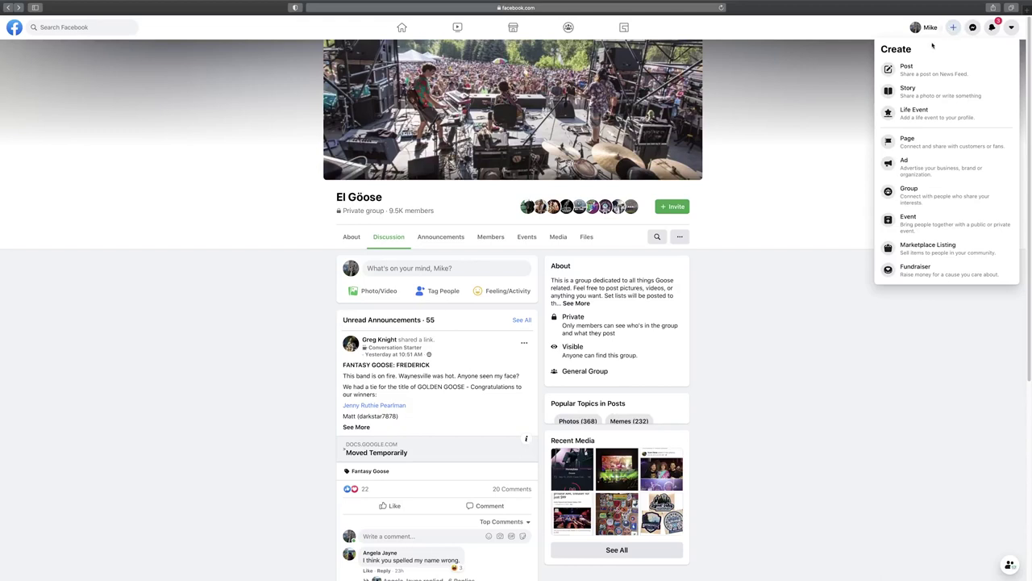
left_click(941, 150)
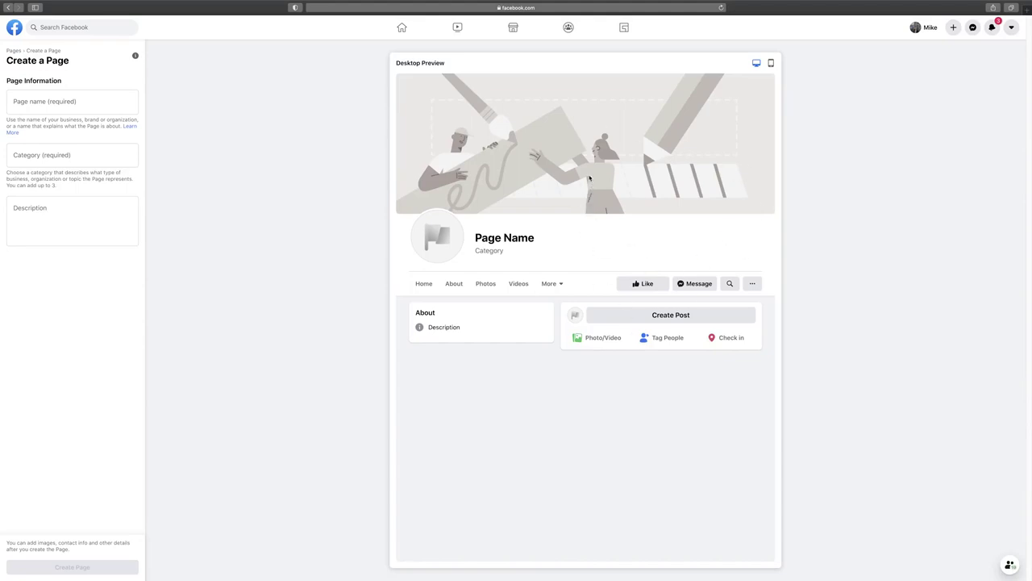
left_click(771, 65)
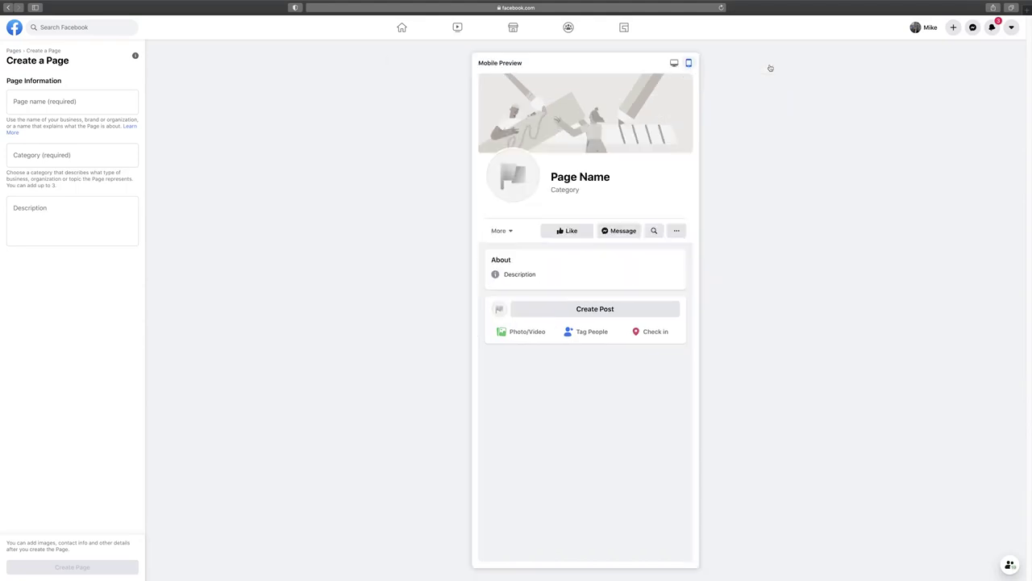
left_click(674, 64)
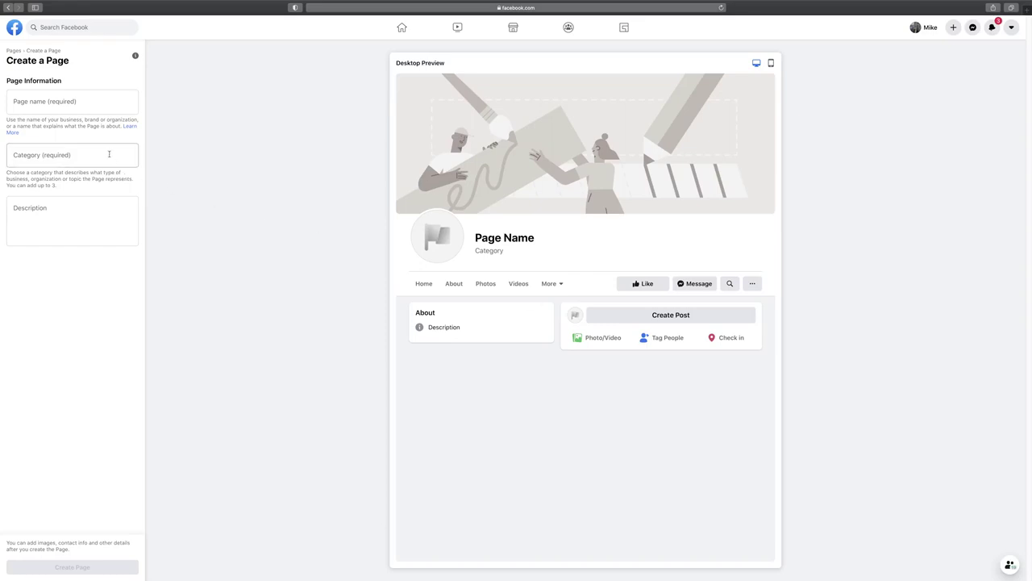
left_click(99, 103)
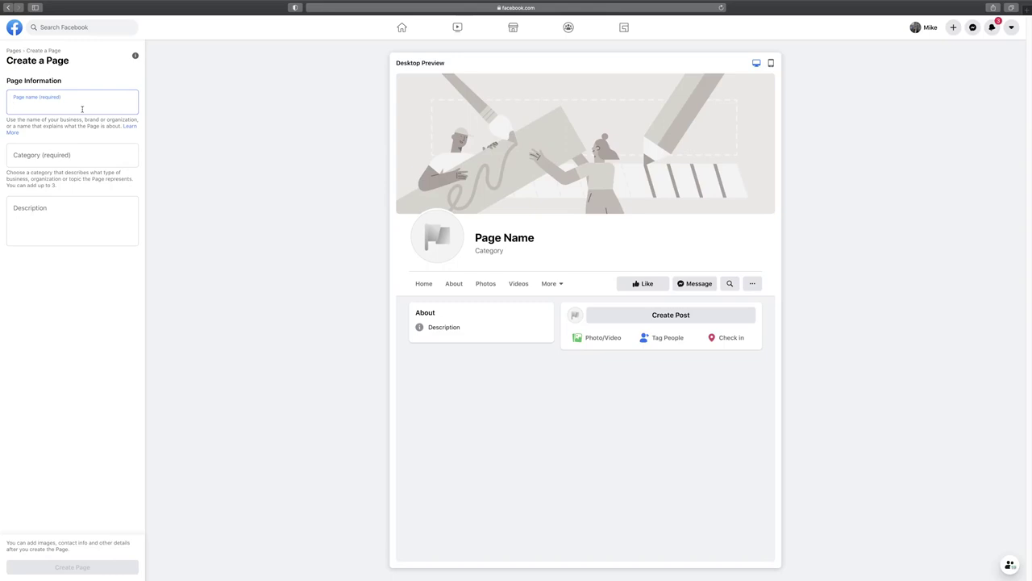
type("Santrel Steaks")
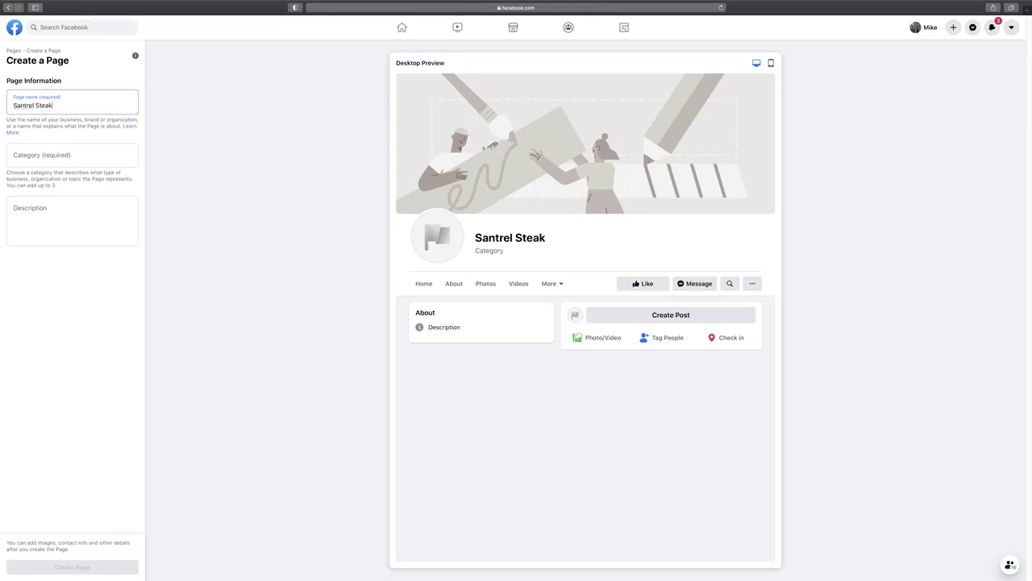
Set the Page's first category to Food Truck
left_click(90, 154)
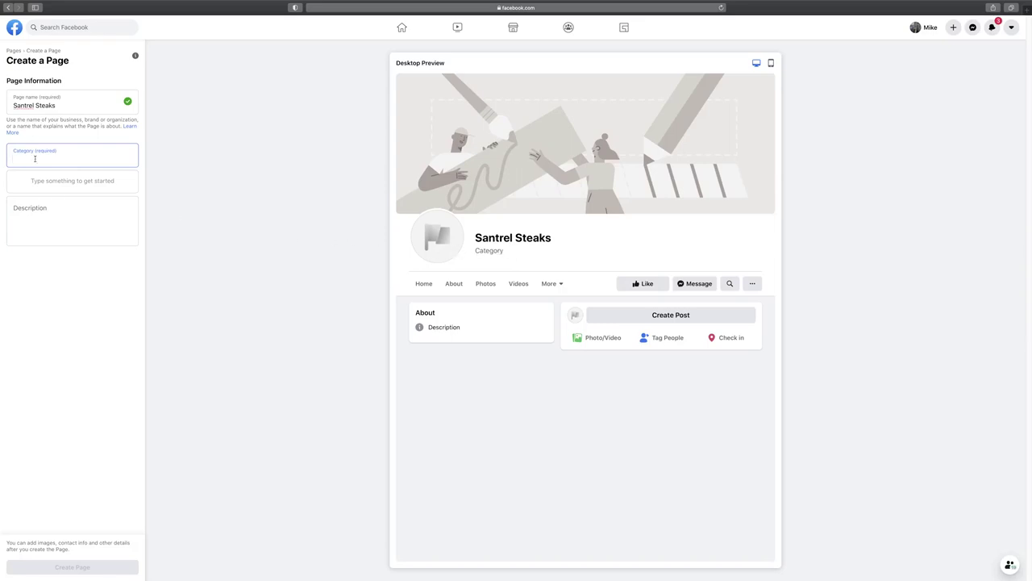
type("rest")
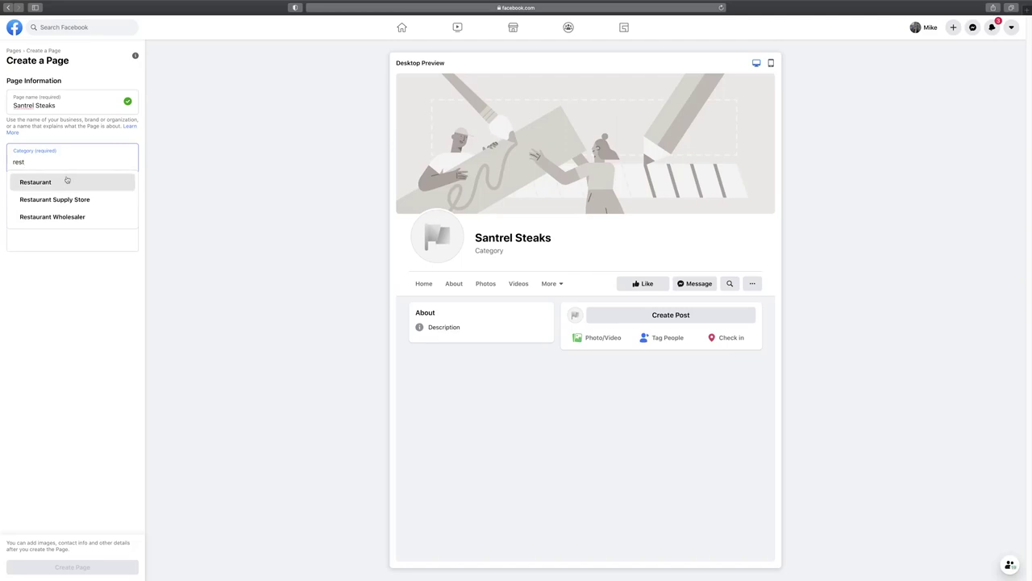
key("BackSpace")
key("BackSpace")
key("BackSpace")
key("BackSpace")
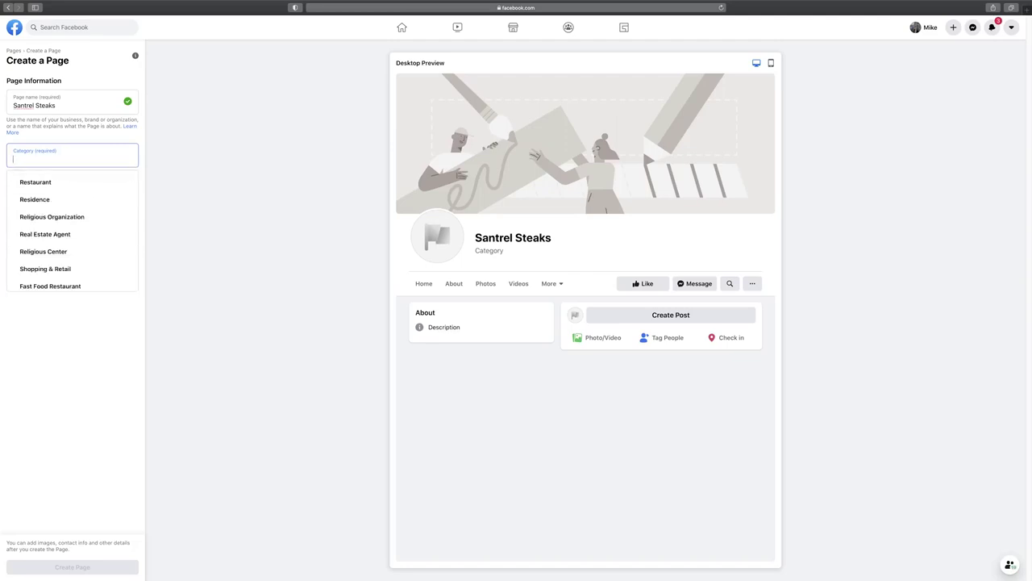
type("food t")
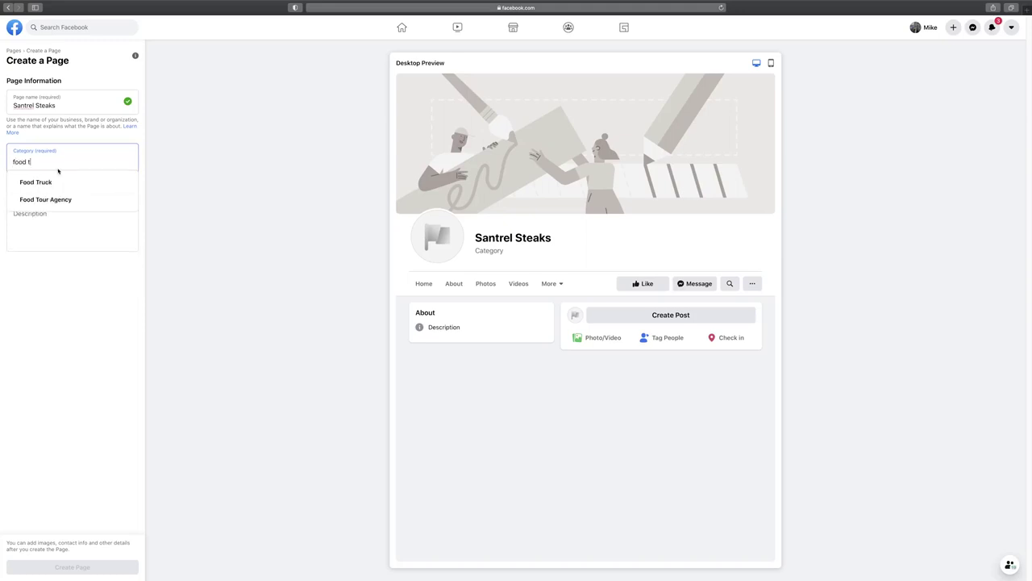
left_click(58, 187)
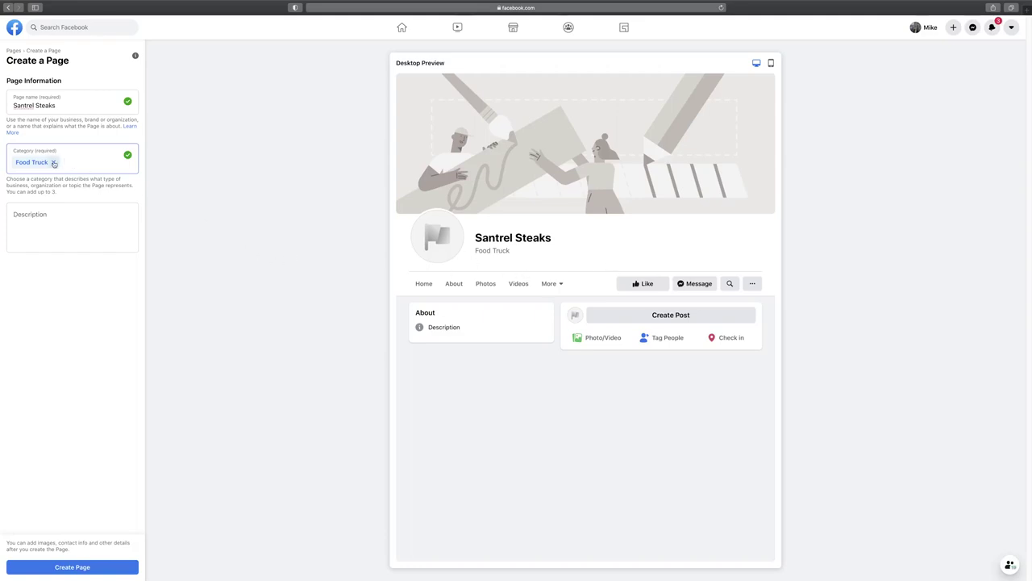
Add Restaurant and Food Stand as further categories for the Page
type("rest")
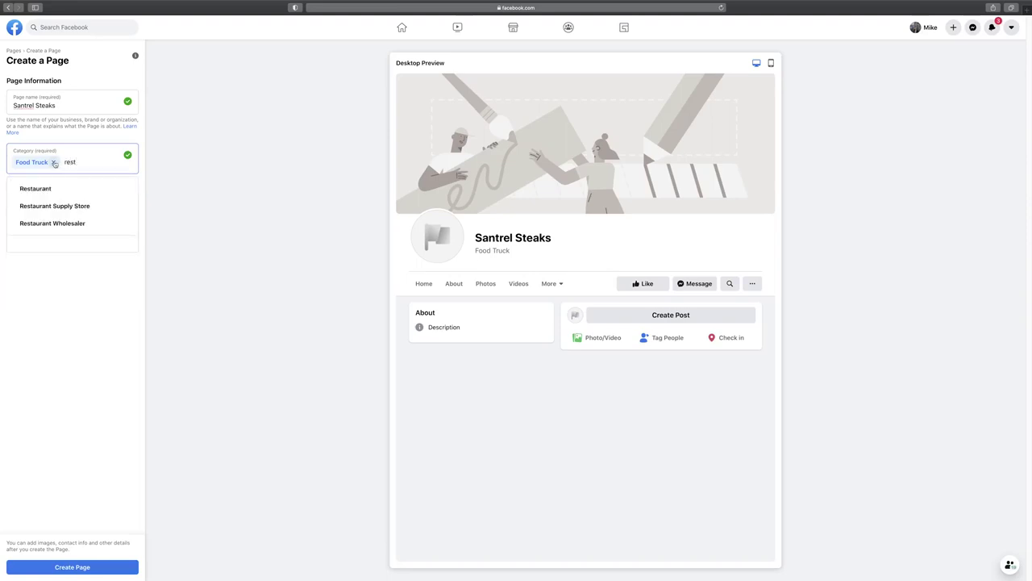
left_click(70, 193)
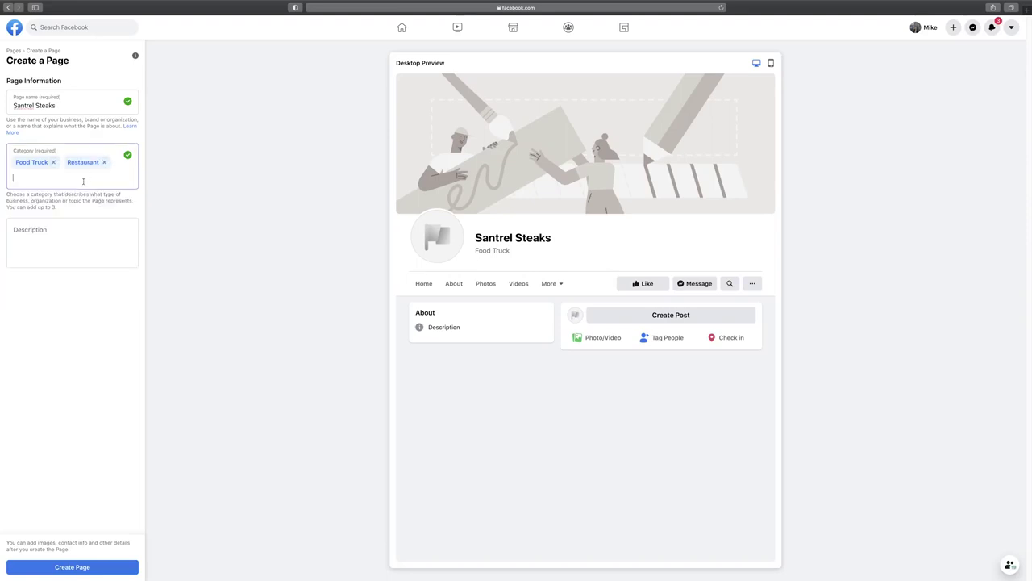
type("food")
key("BackSpace")
key("BackSpace")
key("BackSpace")
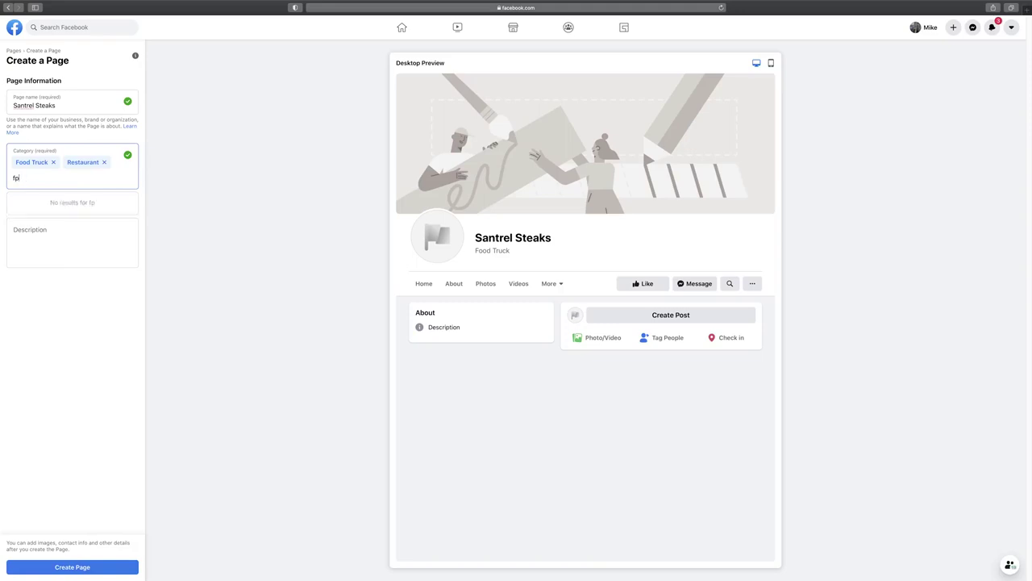
type("ood sta")
left_click(66, 203)
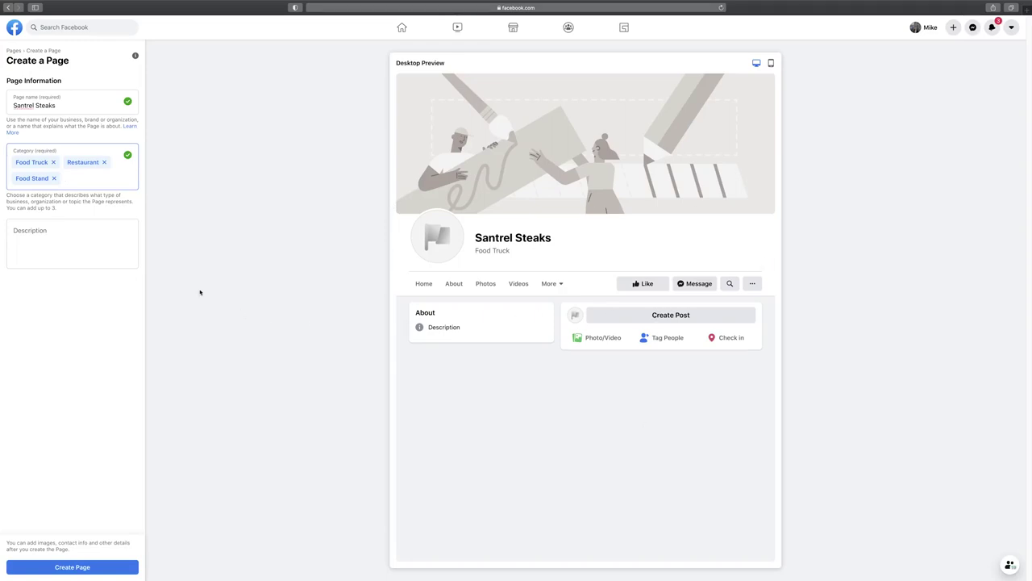
Describe Santrel Cheesesteaks as a local Philly favorite selling famous homemade cheesesteaks for over 127 years, and create the Page
left_click(61, 238)
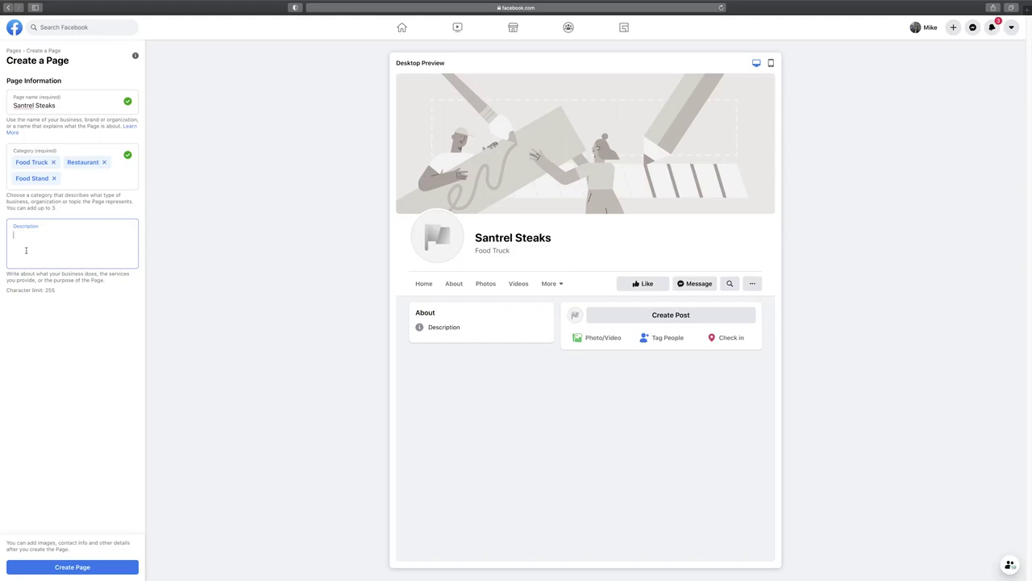
type("Santrel Cheesesteaks is a local Philly favorite! Eat like the locals when you visit Philadelphia, PA and enjoy our famous homemade cheesesteaks we have been selling for over 127 years!")
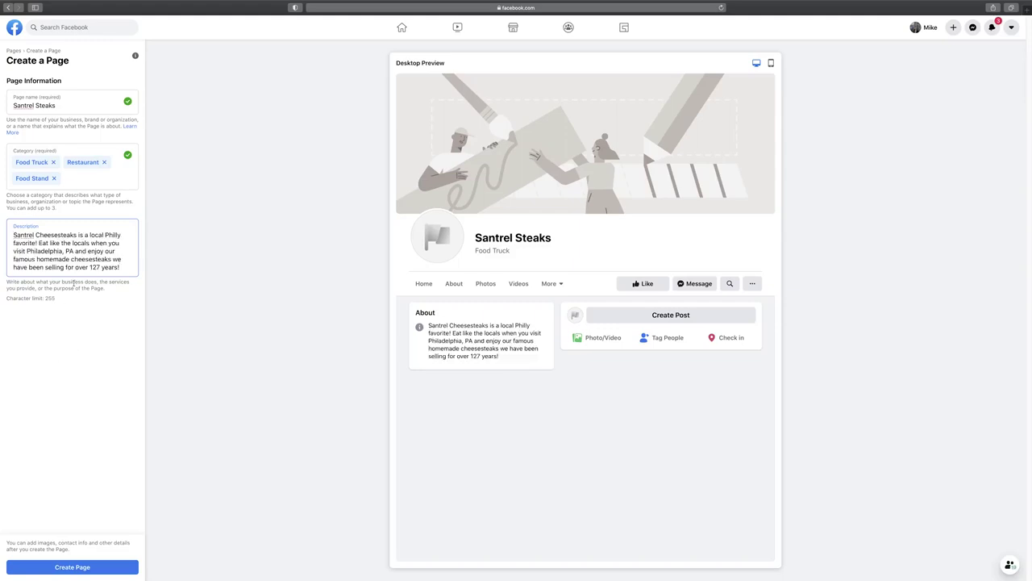
left_click(87, 568)
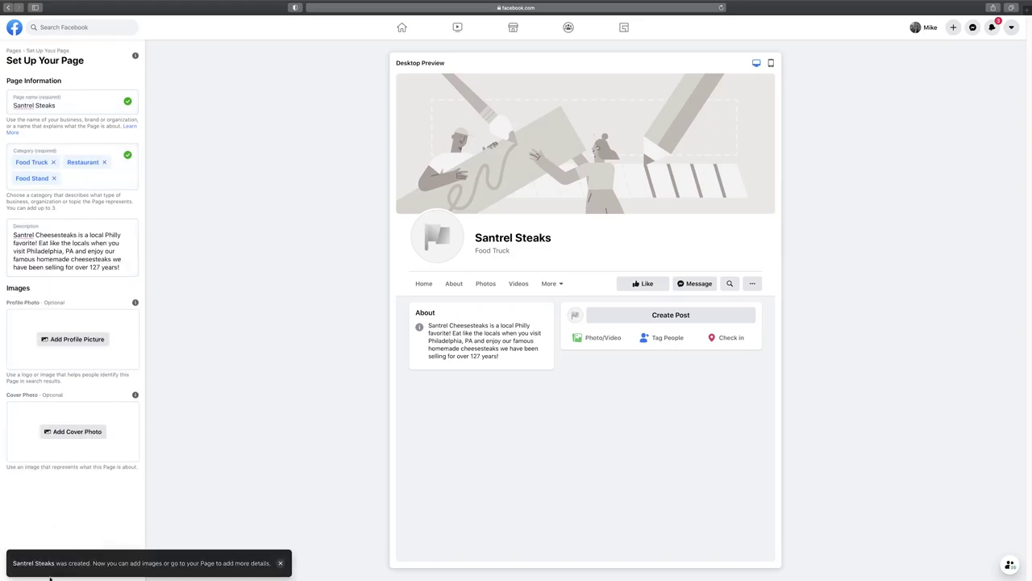
left_click(73, 345)
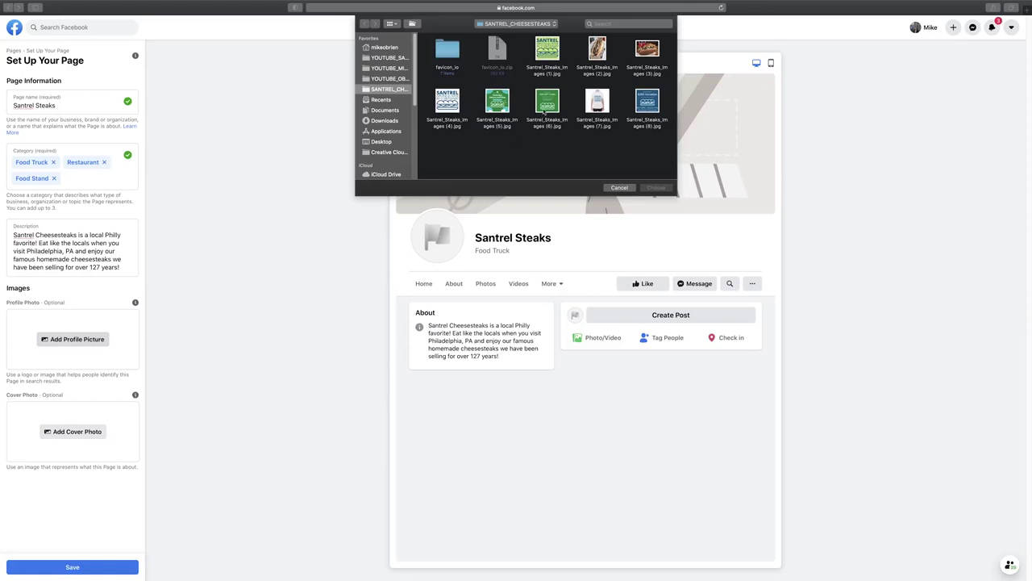
left_click(547, 50)
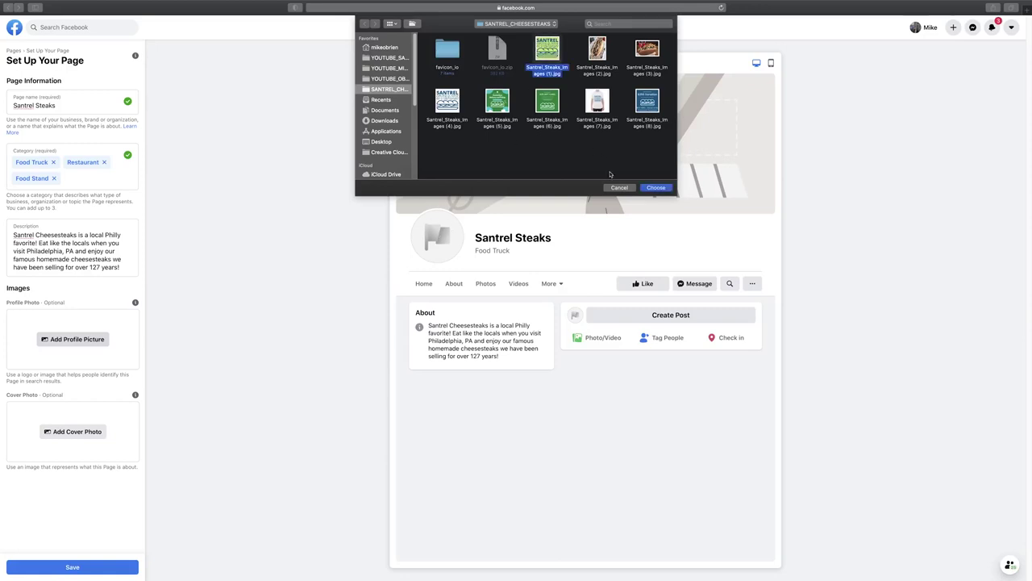
left_click(656, 188)
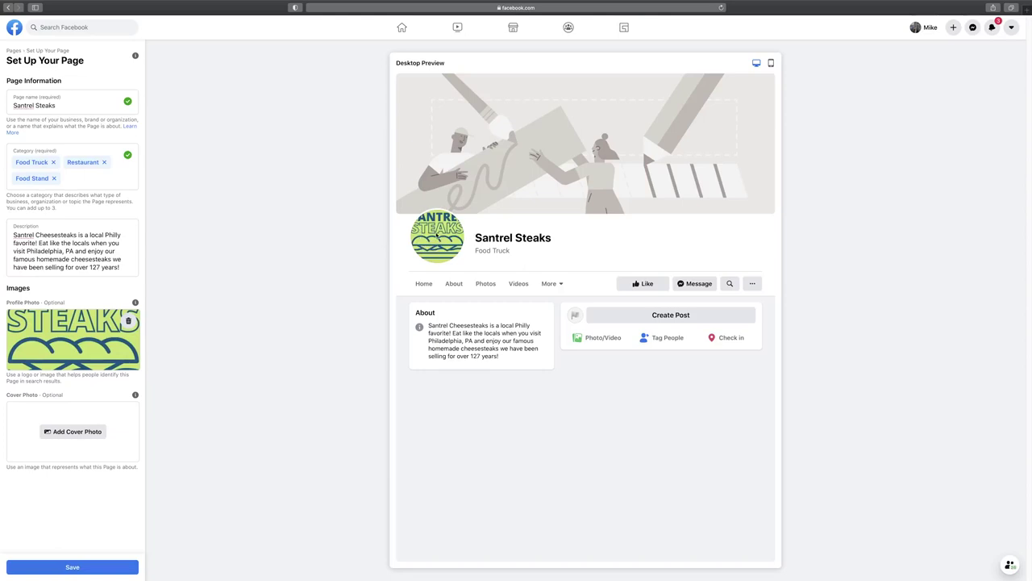
Add Santrel_Steaks_Images (3).jpg as the cover photo, reposition it slightly, and save the Page setup
left_click(89, 431)
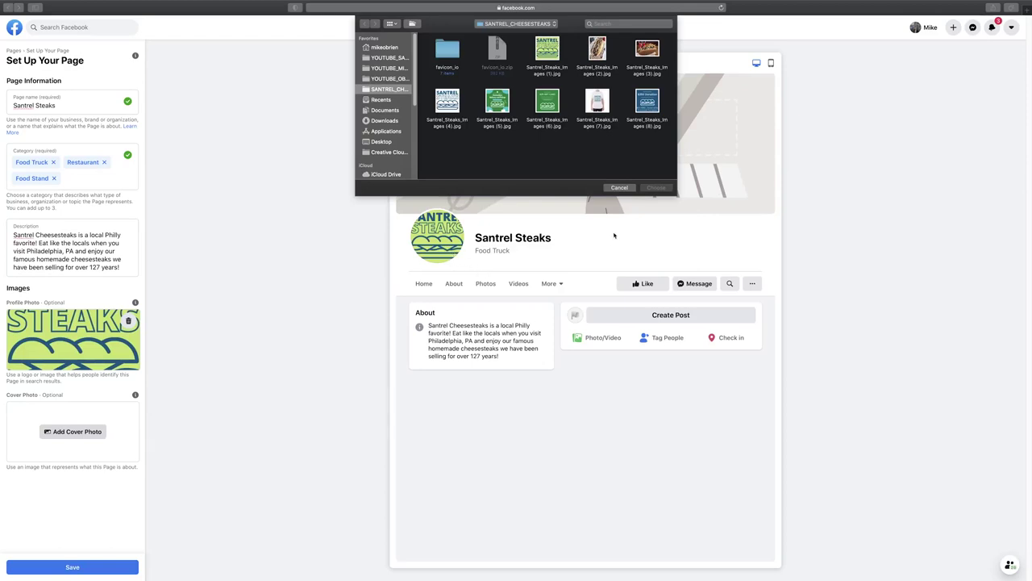
left_click(659, 48)
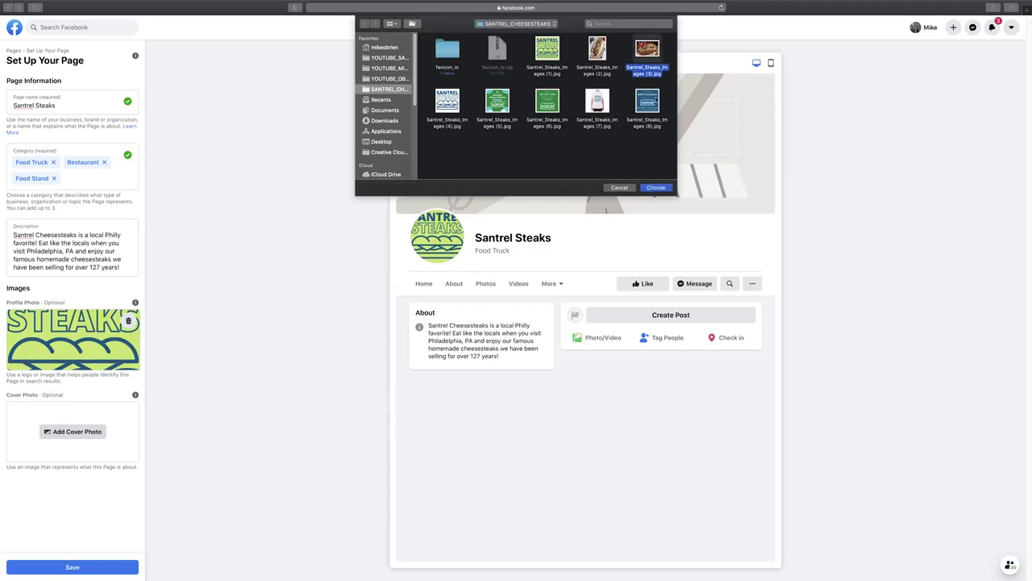
left_click(655, 188)
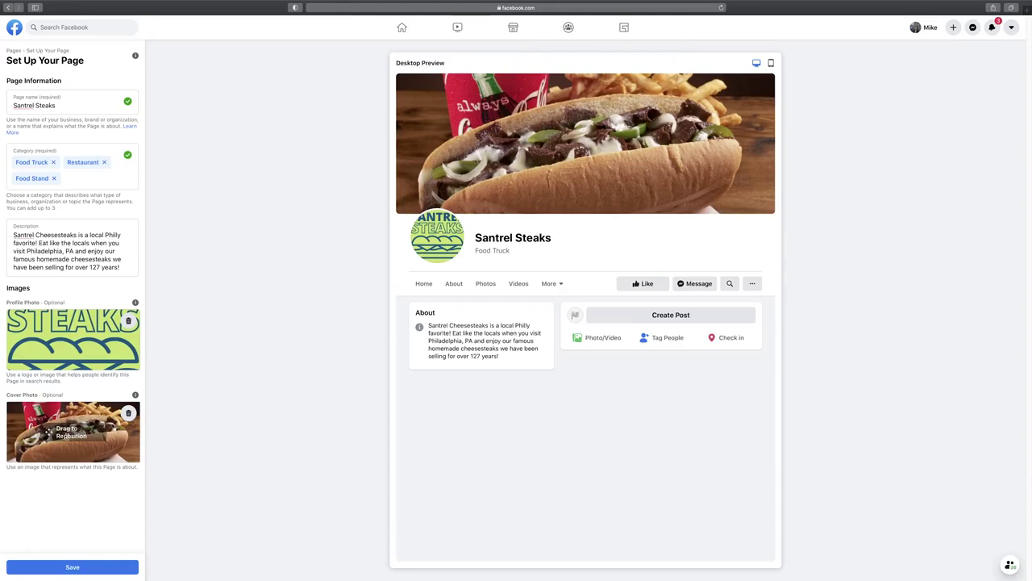
left_click_drag(50, 439, 59, 440)
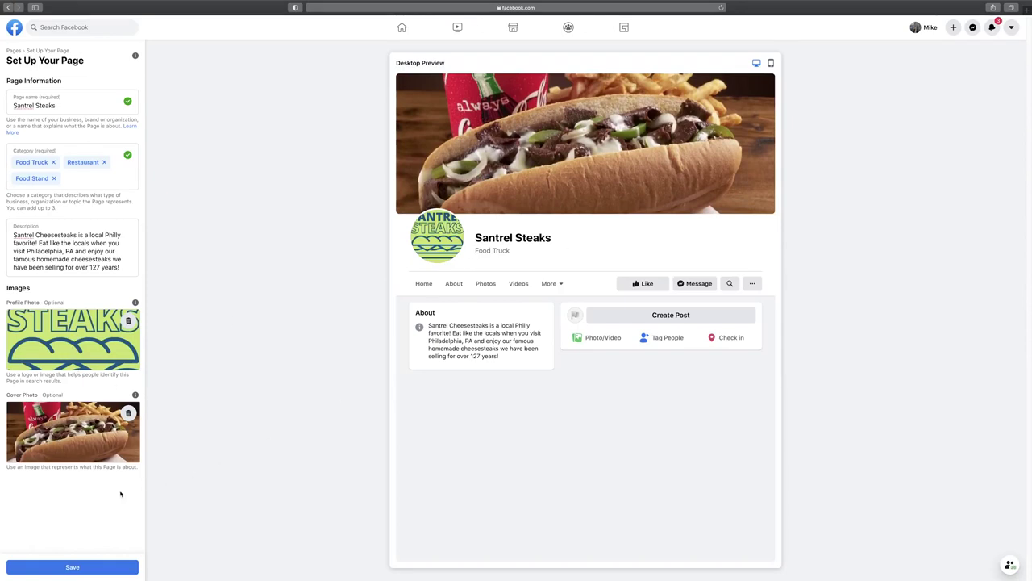
left_click(90, 567)
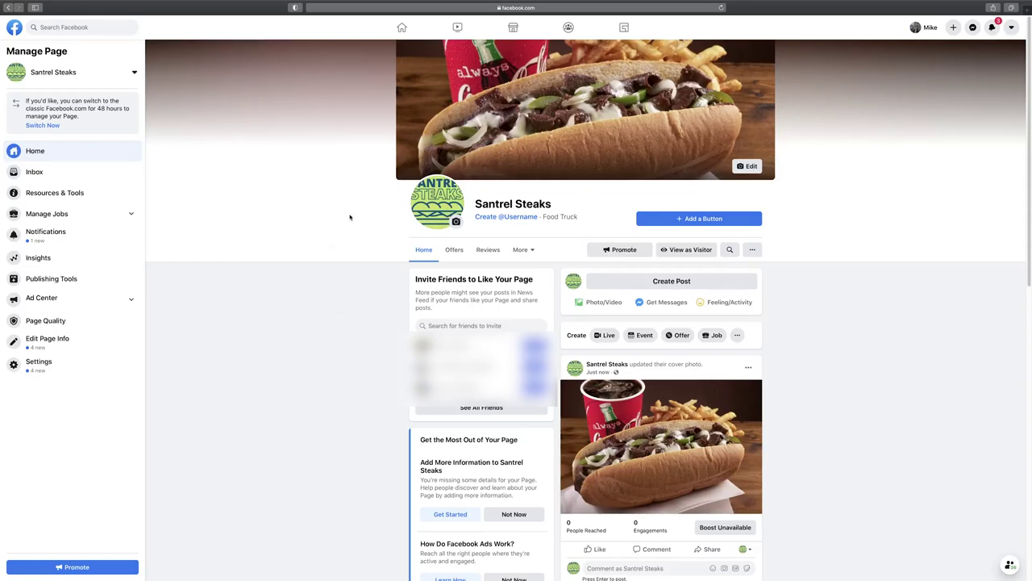
Add an Order Food button to the Page that links to santrelmedia.com
left_click(688, 222)
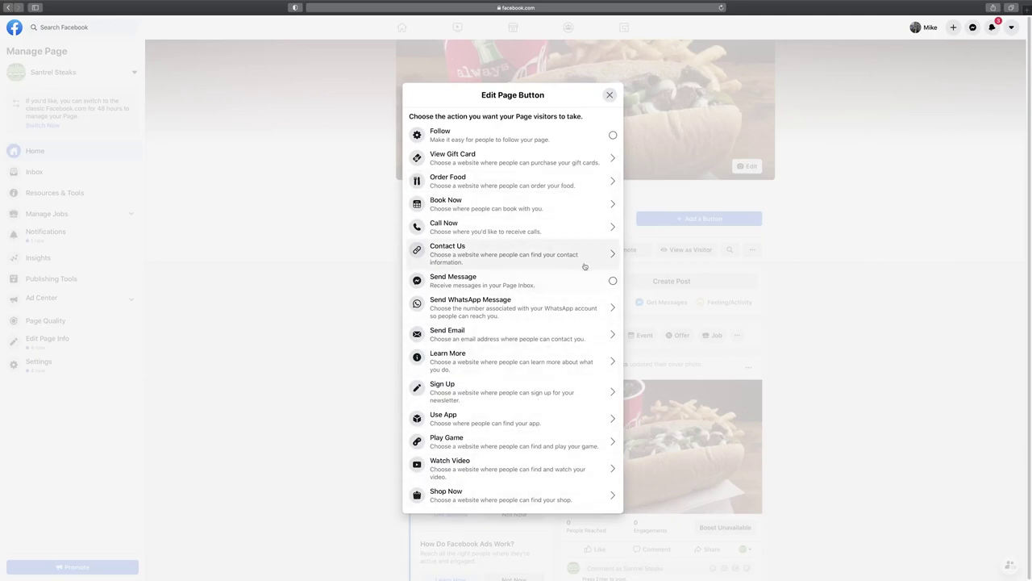
left_click(562, 182)
left_click(507, 281)
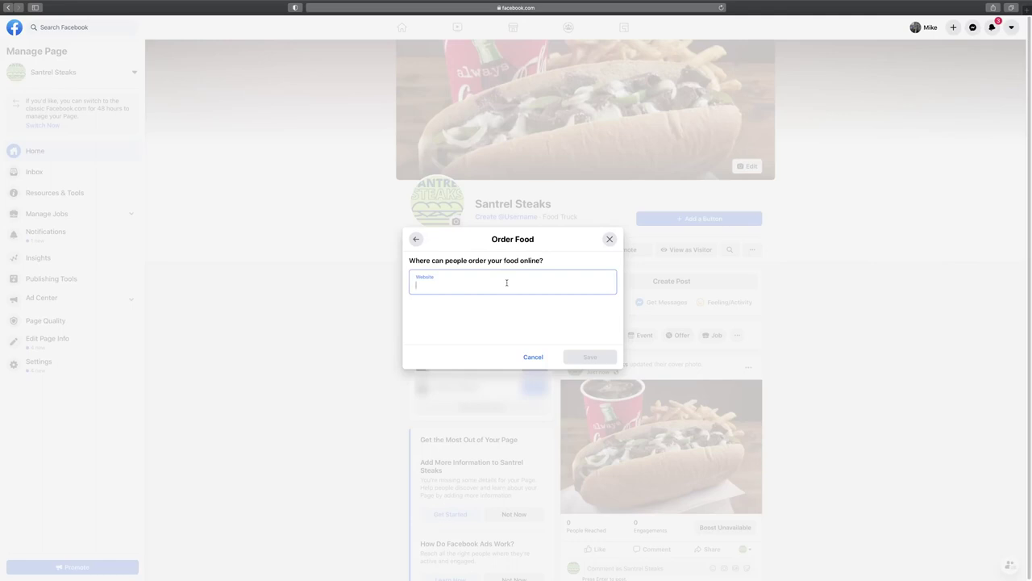
type("s")
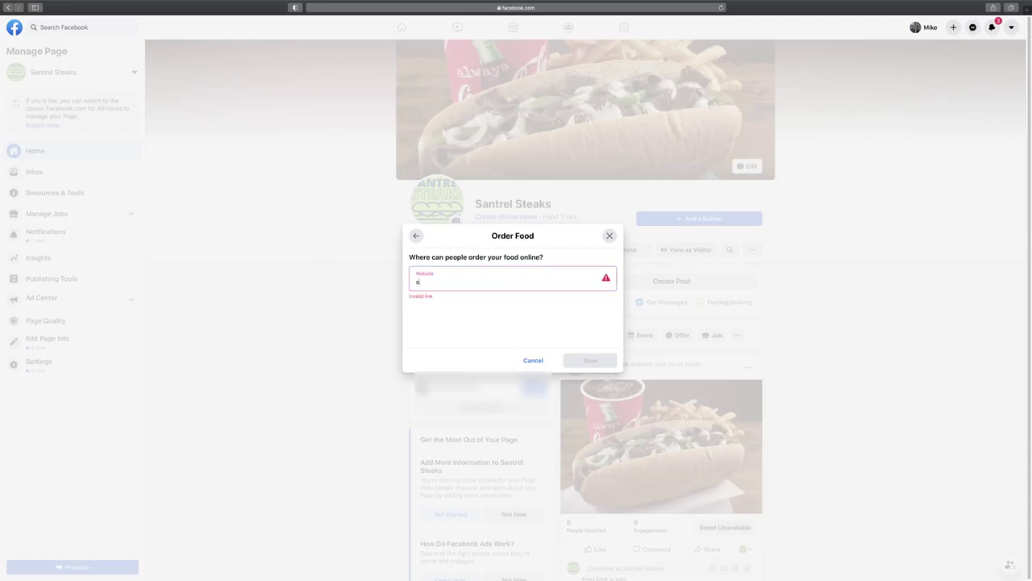
type("antrelmedia.com")
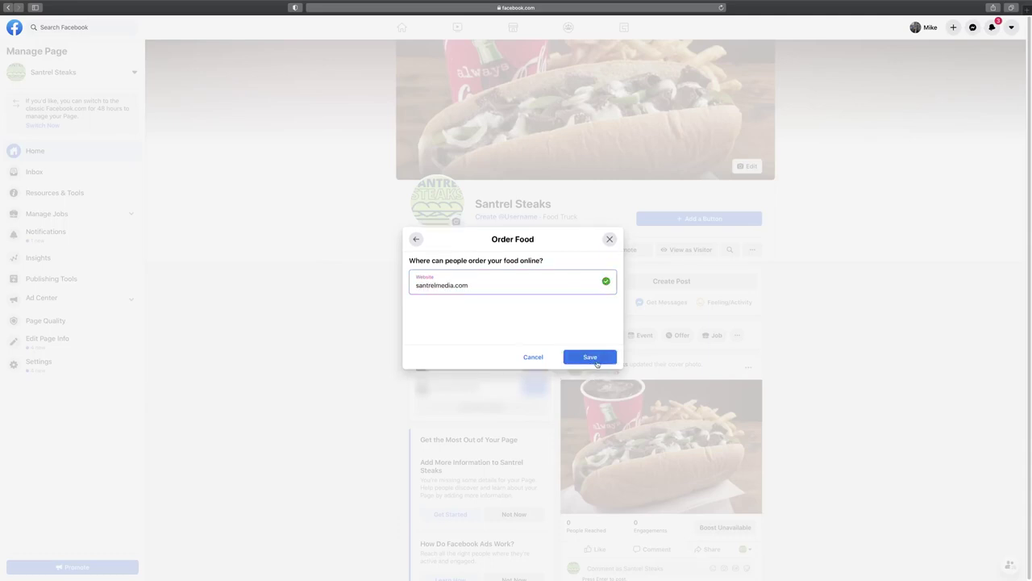
left_click(598, 363)
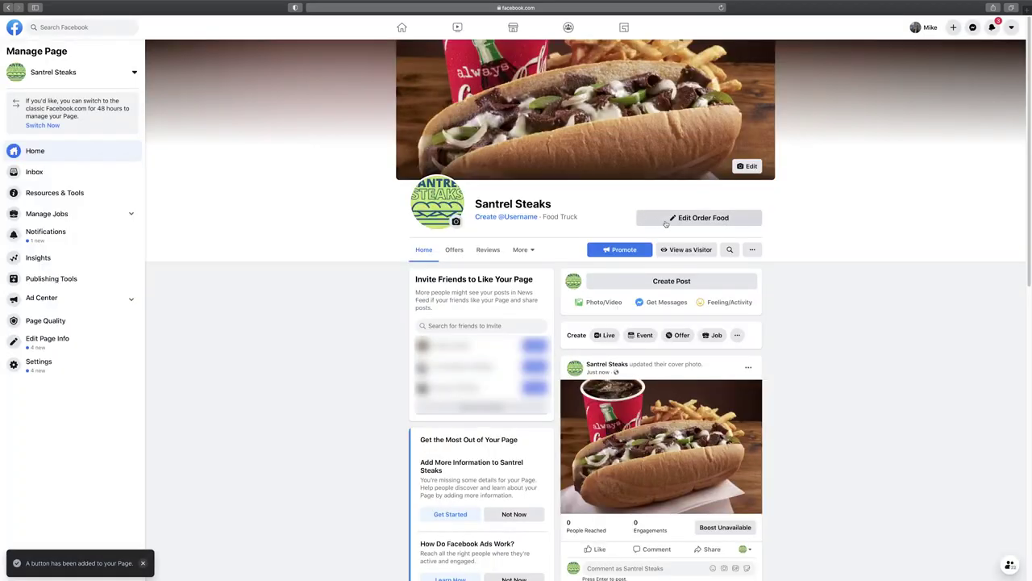
Test the Order Food button's website link and return to the Santrel Steaks Page
left_click(675, 219)
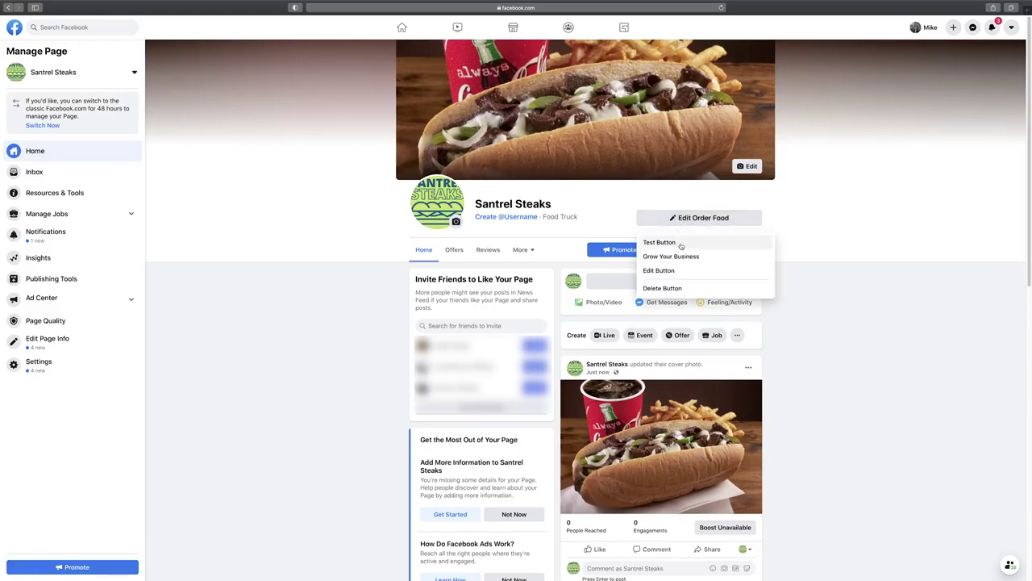
left_click(676, 242)
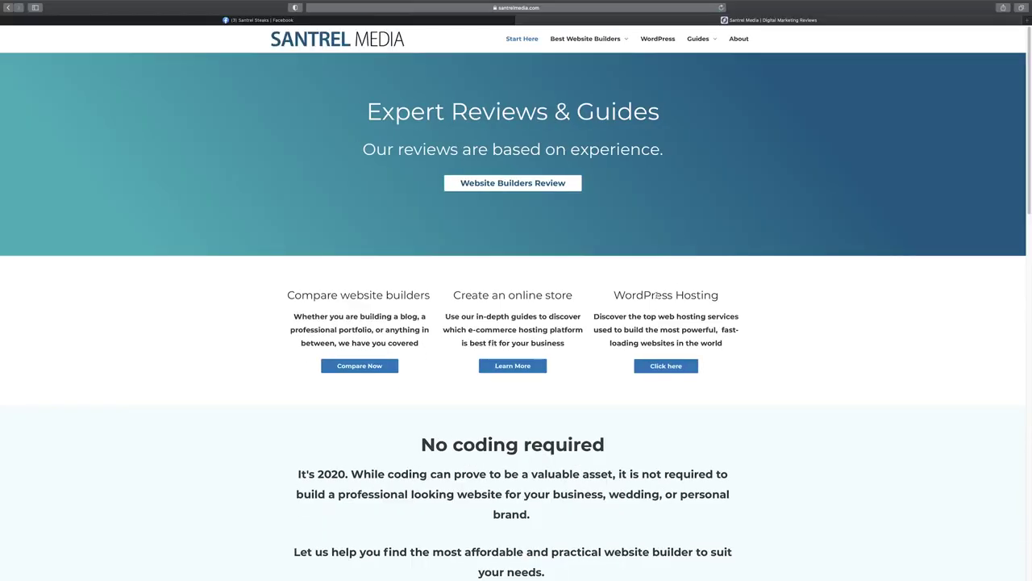
left_click(399, 22)
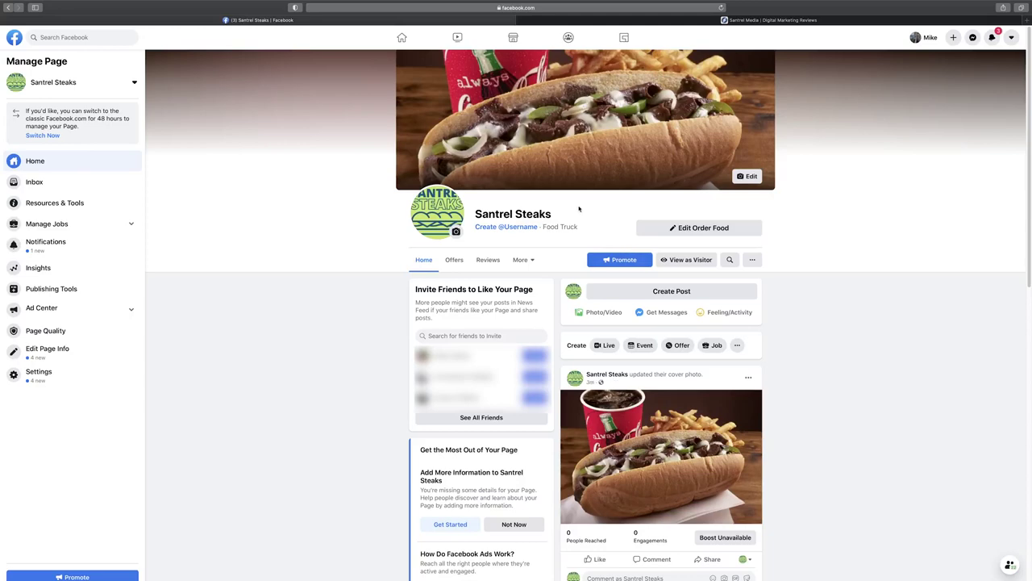
Try to create the Page username santrelsteaks, then dismiss the username dialog
left_click(485, 228)
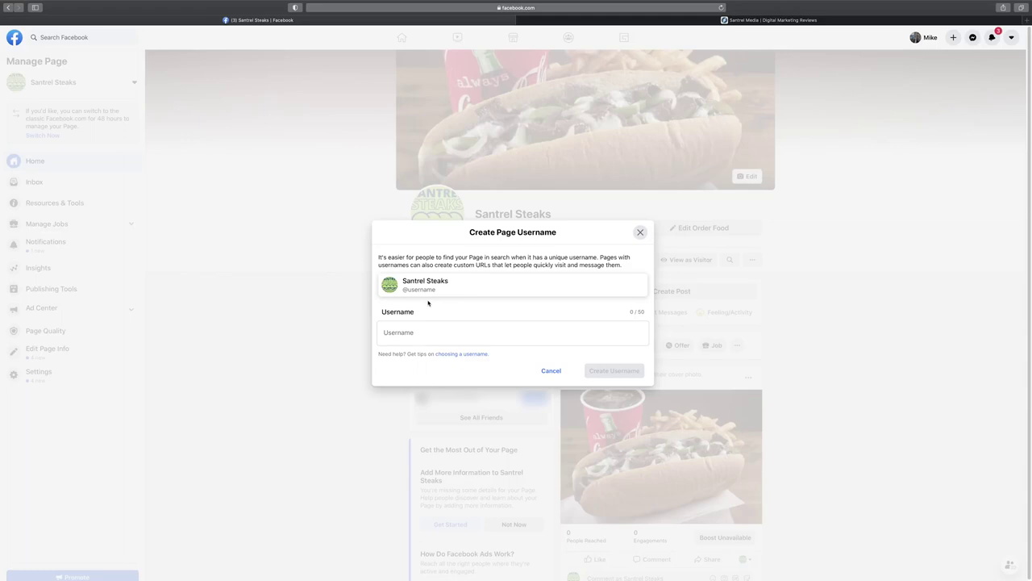
left_click(524, 324)
type("sa")
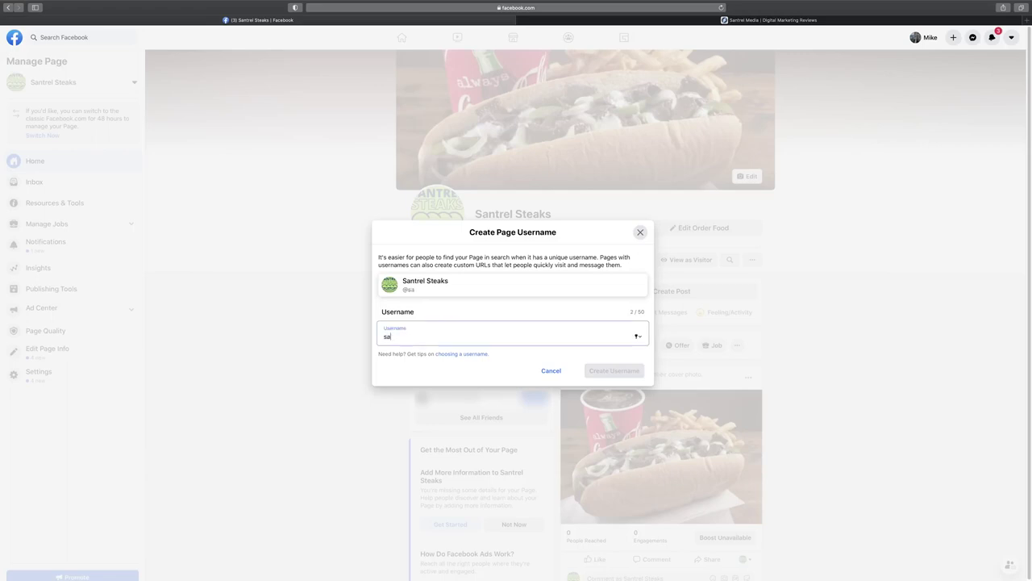
type("ntrelsteaks")
left_click(632, 351)
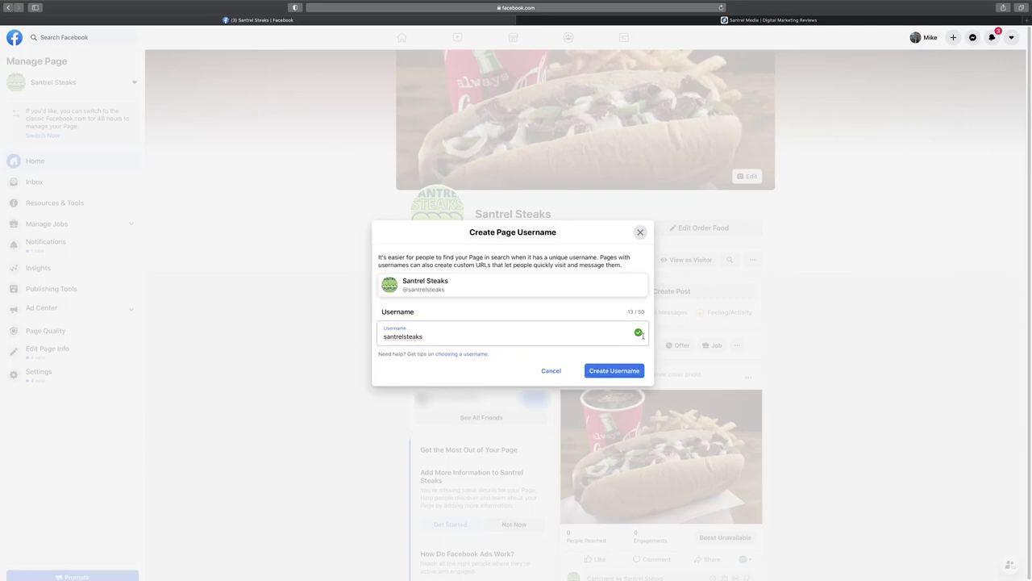
left_click(630, 371)
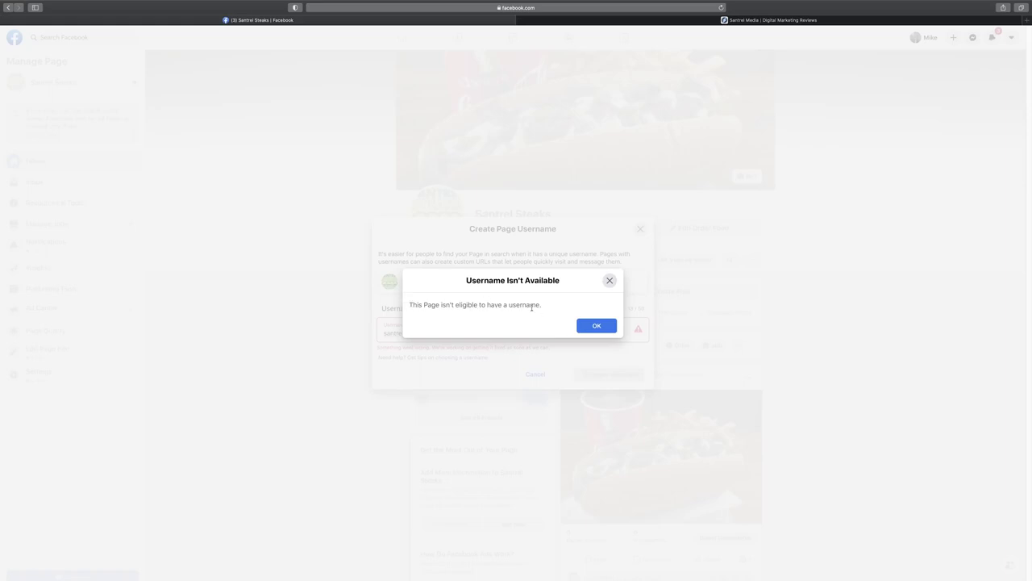
left_click(596, 325)
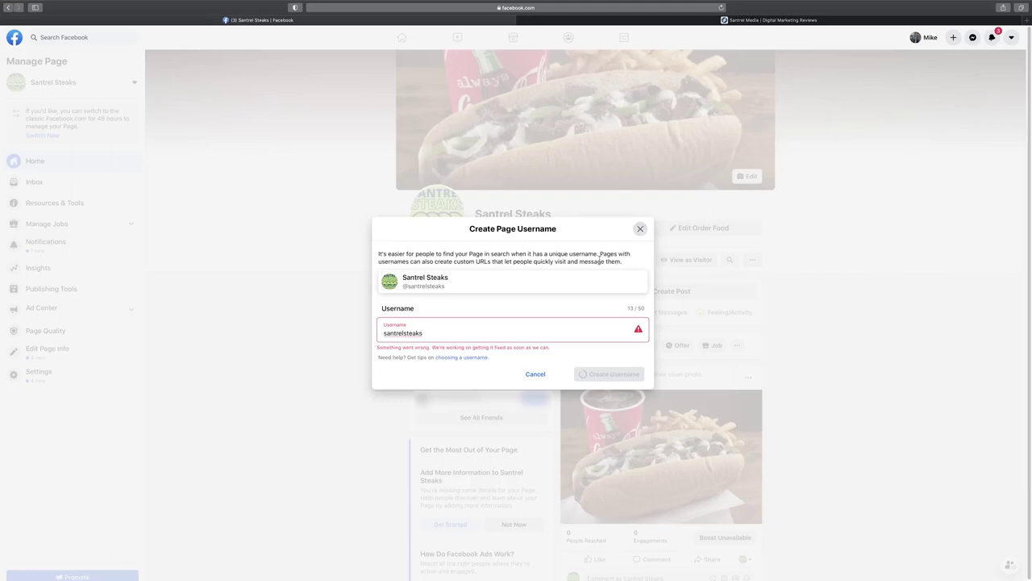
left_click(640, 230)
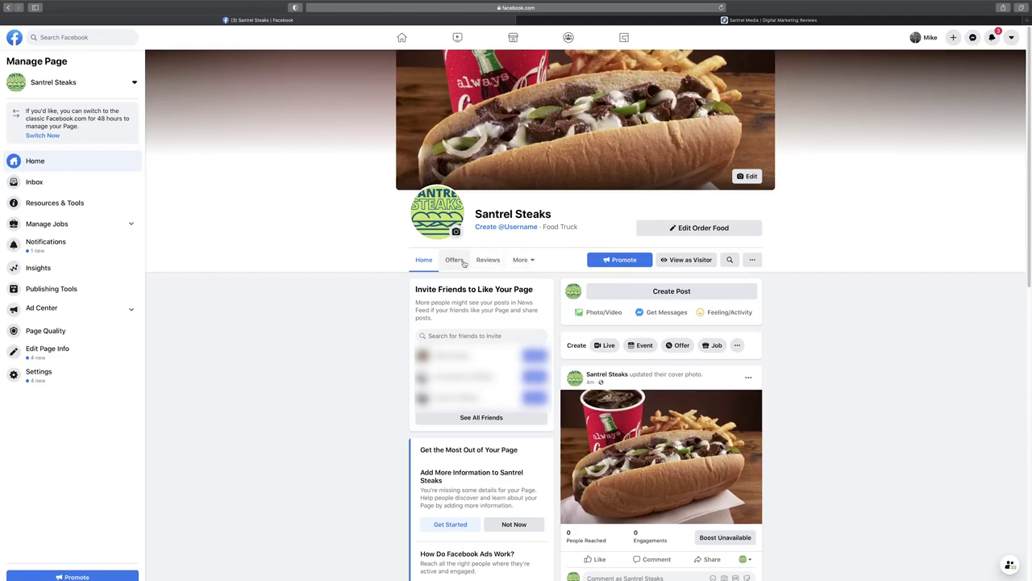
Review the Page's additional sections and look through the Insights and About information on its home view
left_click(529, 259)
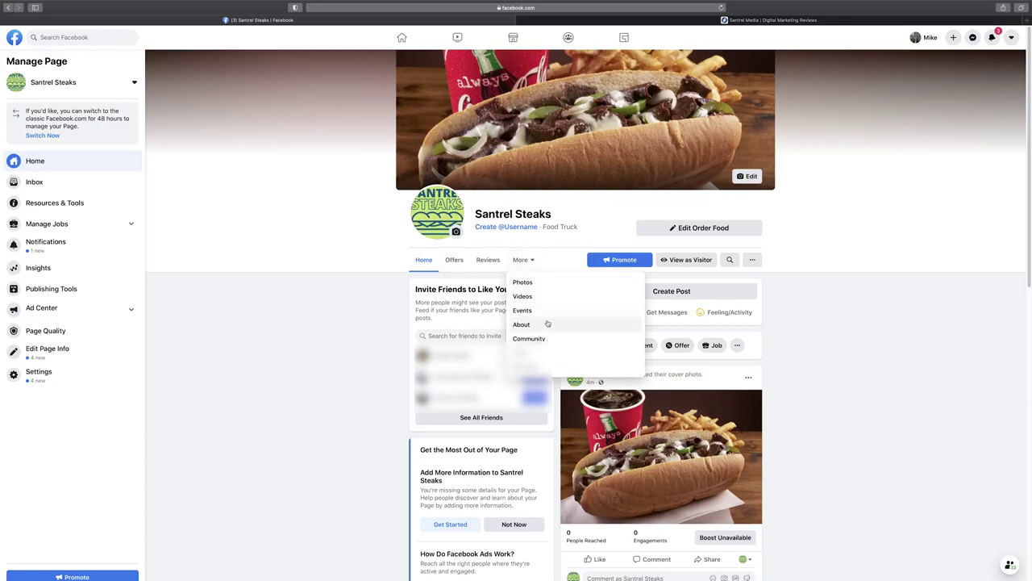
left_click(788, 326)
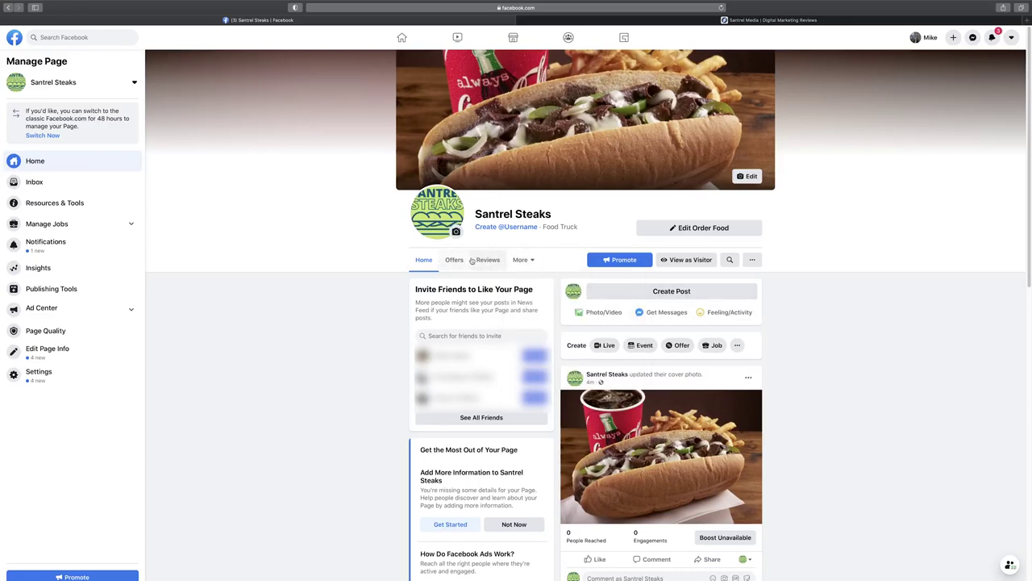
scroll(894, 414, "down", 6)
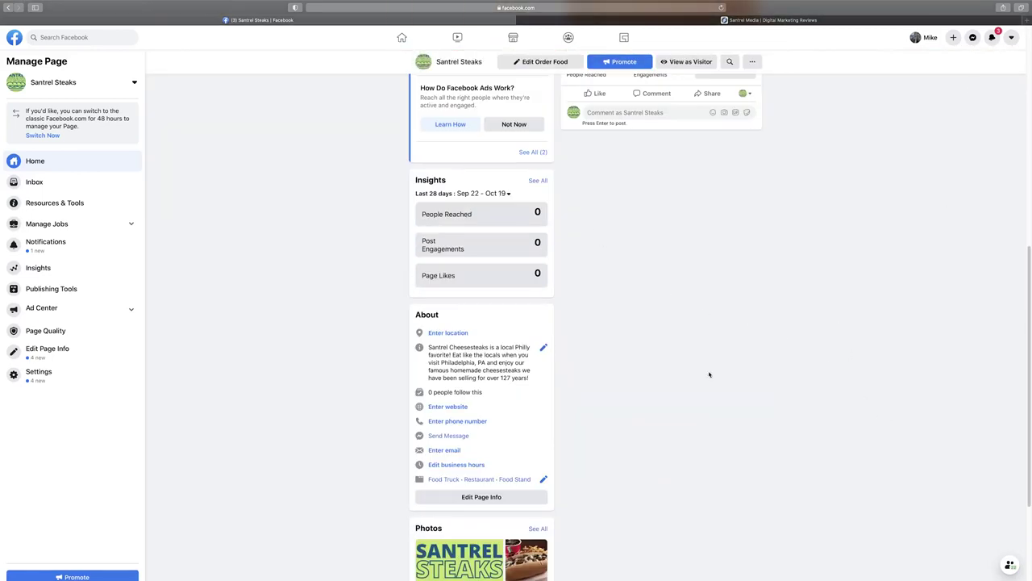
scroll(633, 441, "down", 2)
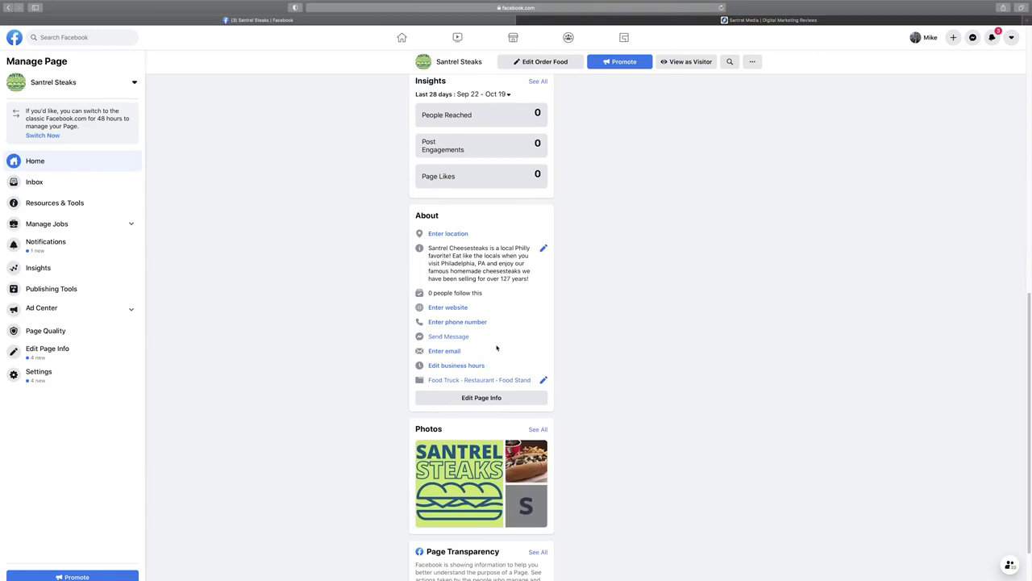
scroll(516, 331, "up", 1)
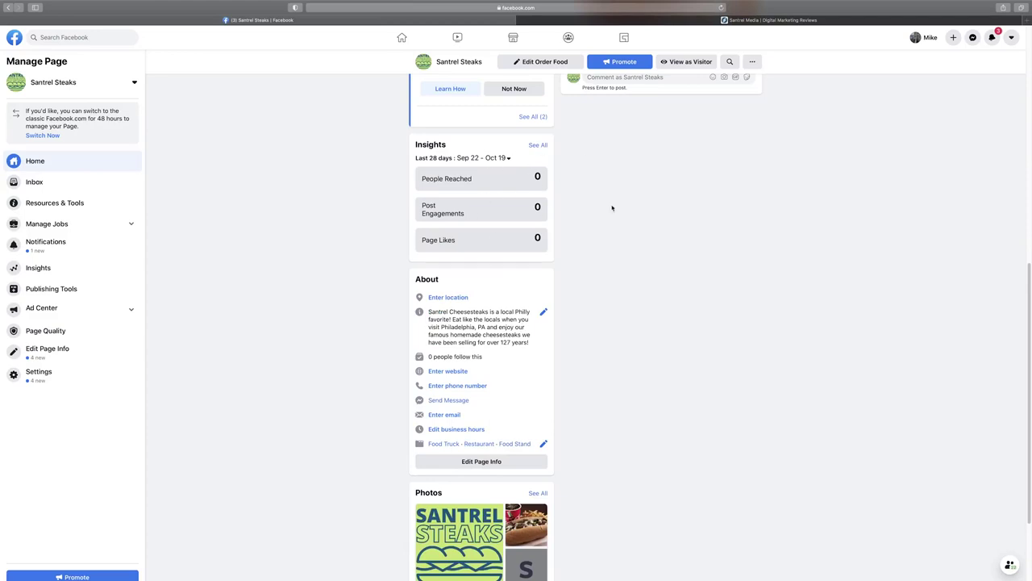
scroll(859, 393, "up", 1)
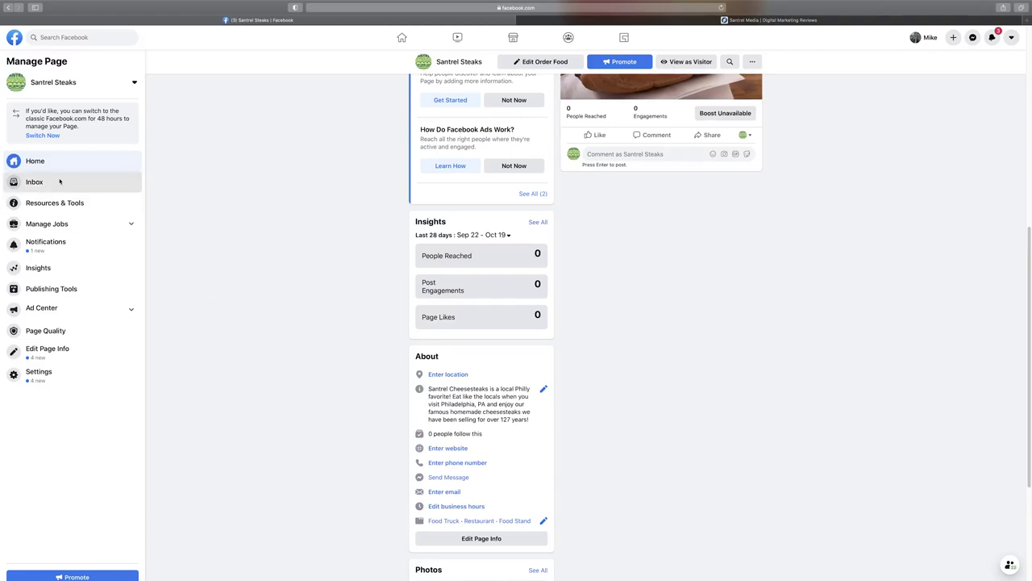
Check the Page's Inbox, including its Messenger messages, and return to the Santrel Steaks Page
left_click(35, 182)
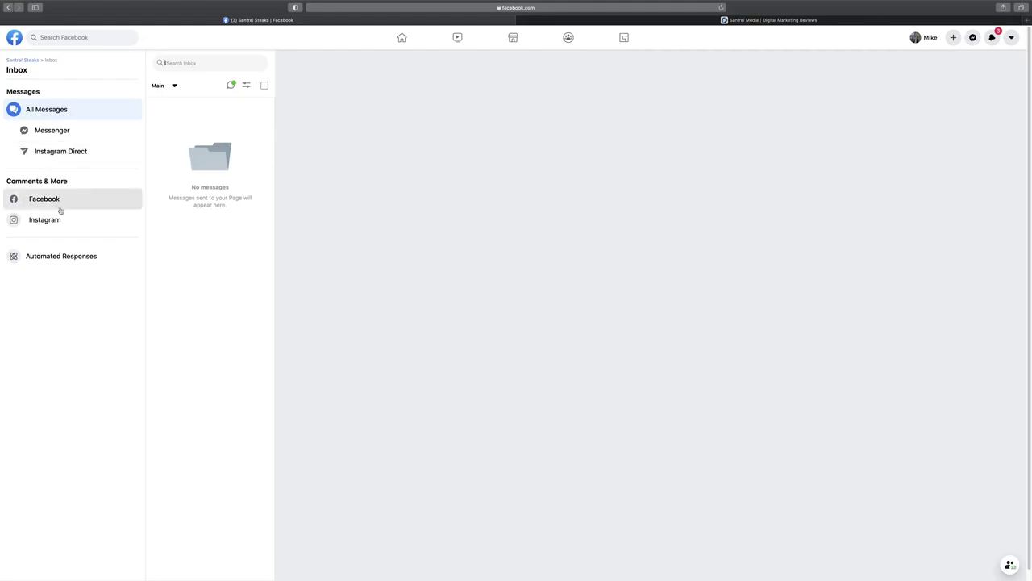
left_click(67, 133)
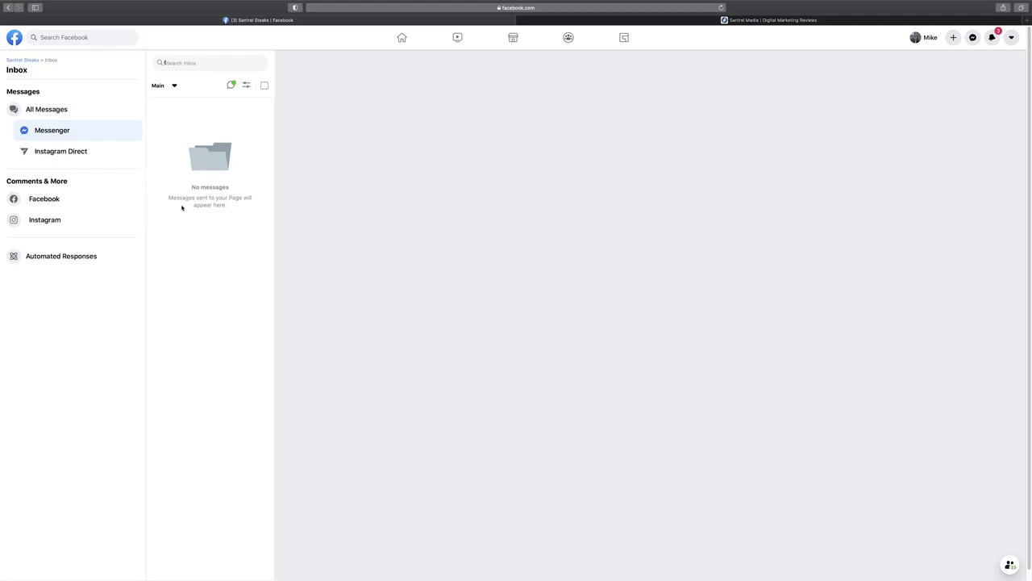
left_click(26, 60)
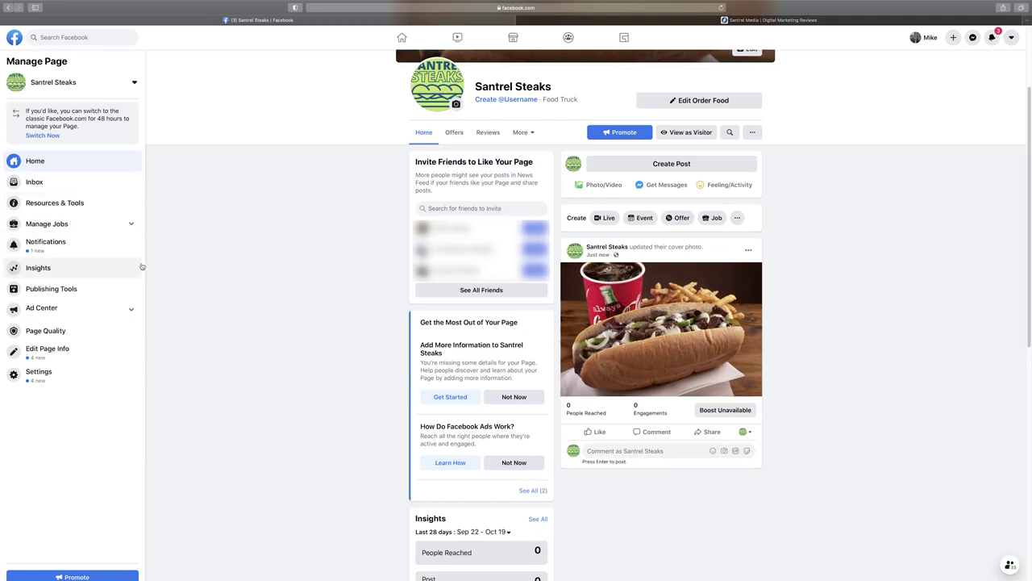
View the Page's job management area and its notifications, and return to the Santrel Steaks Page
left_click(130, 225)
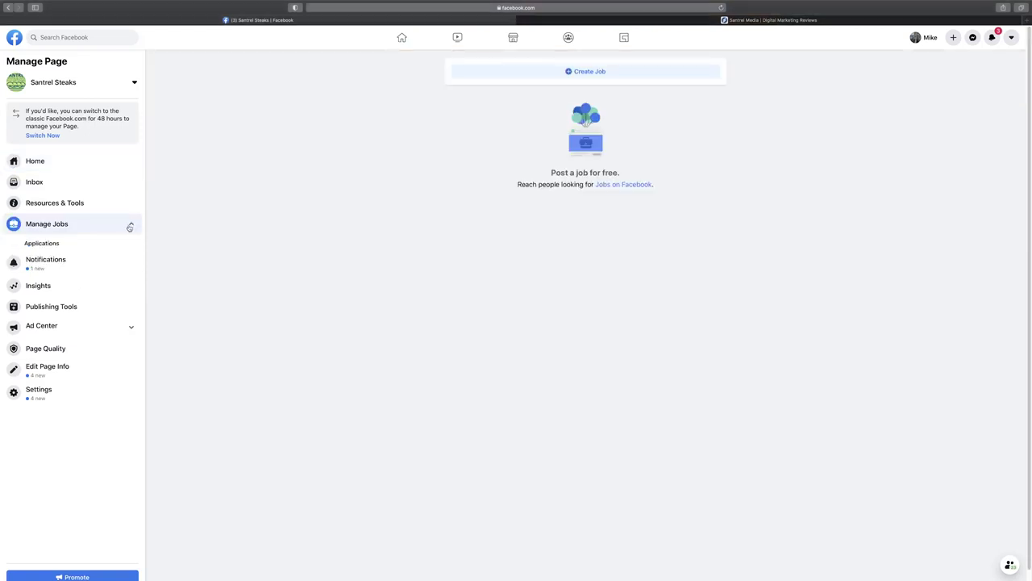
left_click(68, 264)
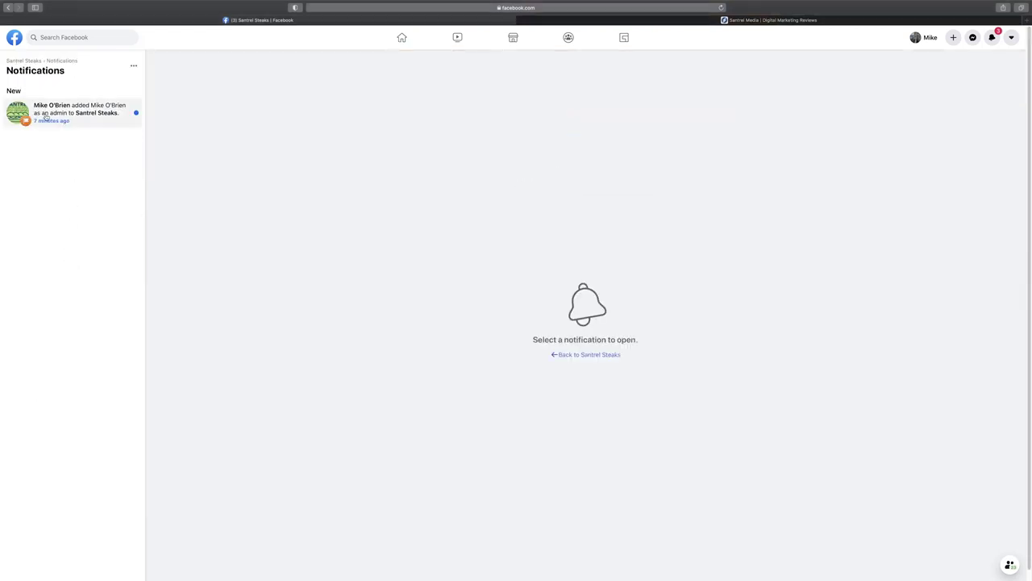
left_click(17, 61)
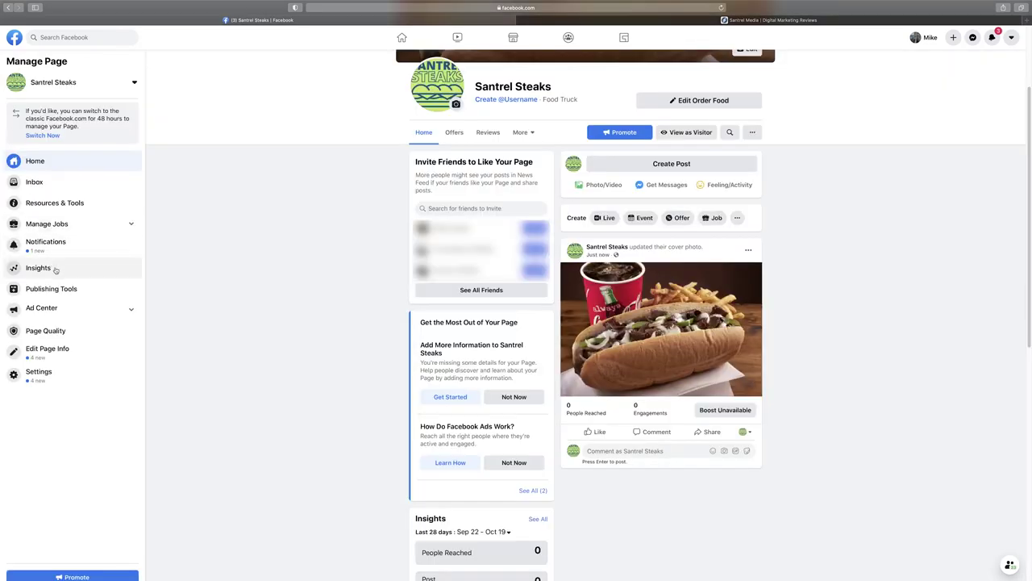
Examine the Page's Insights overview and its Page Previews charts
left_click(56, 270)
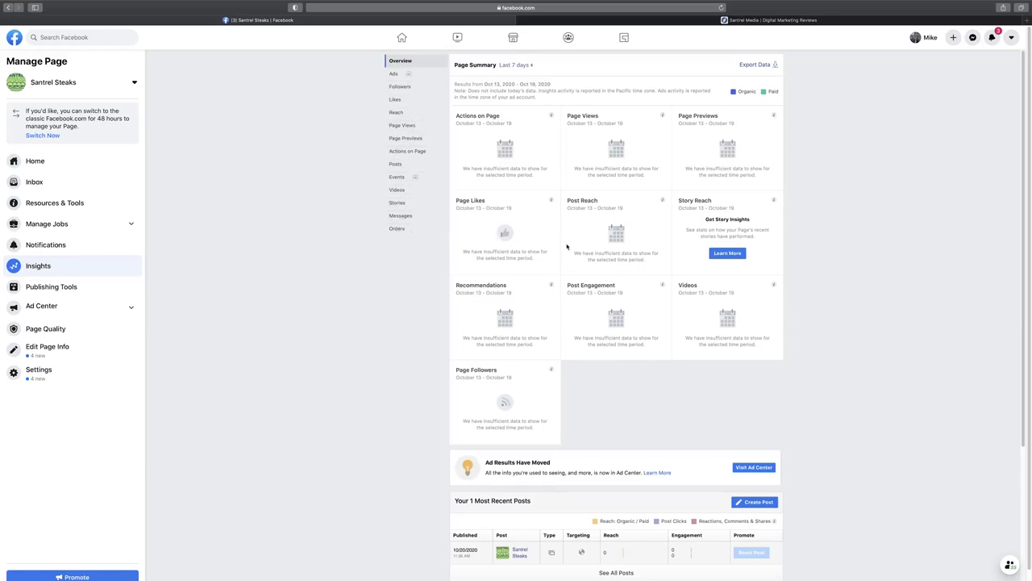
left_click(406, 138)
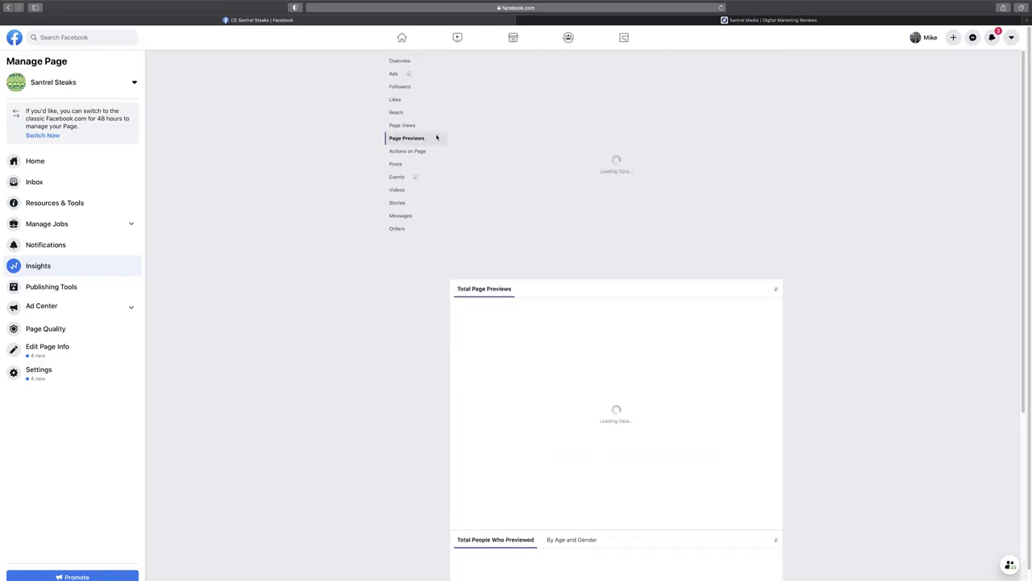
scroll(507, 194, "down", 3)
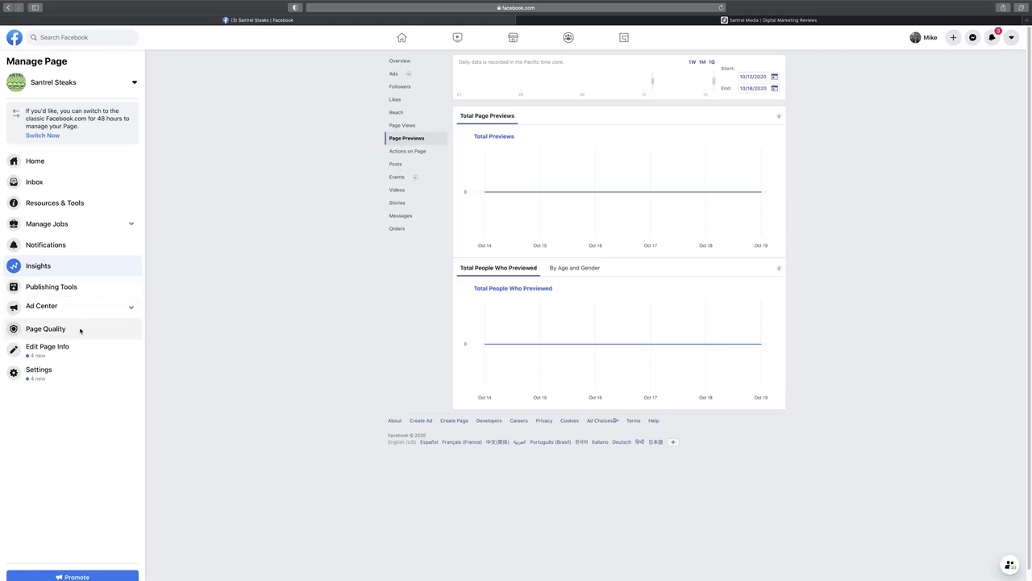
Check the Page Quality status and open the Page info form for editing
left_click(80, 329)
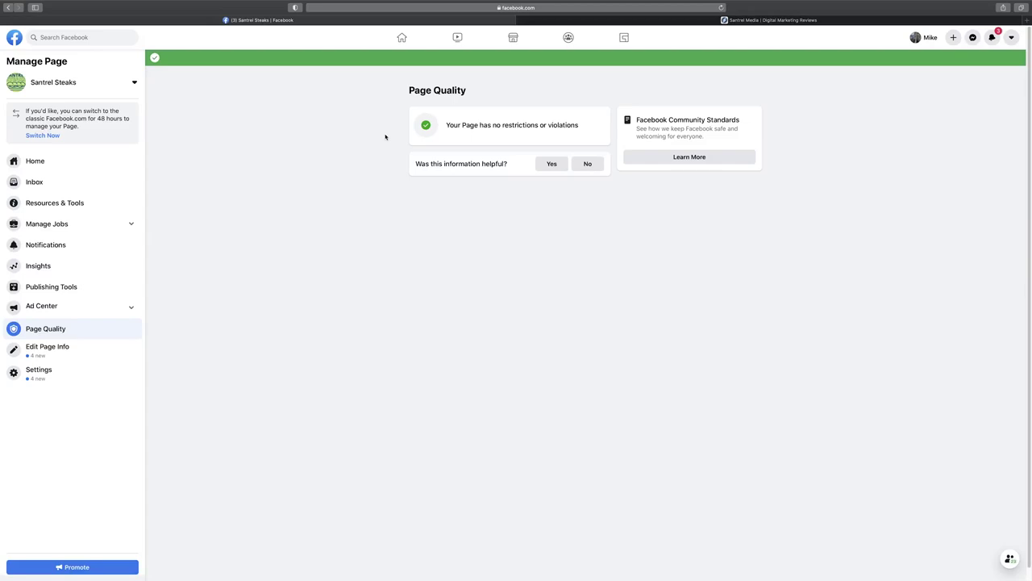
left_click(90, 356)
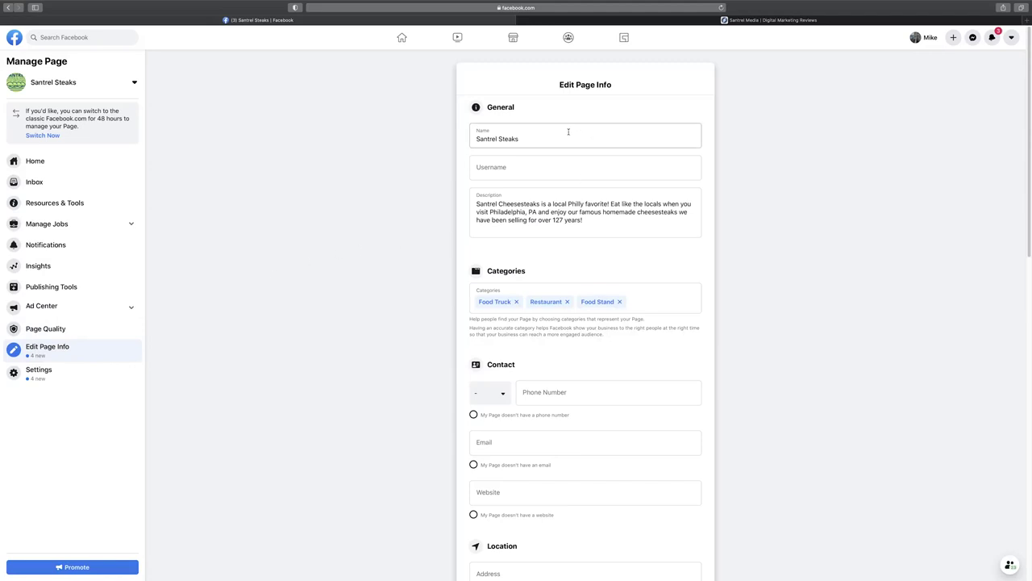
Try to set the username to santrelcheesesteaks in the Page info, and clear the Username field
left_click(562, 171)
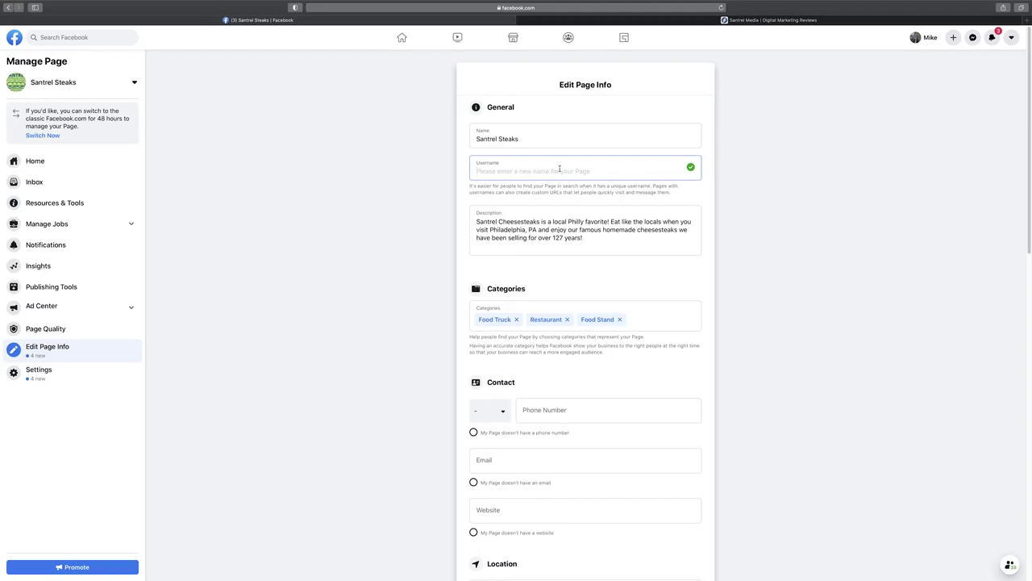
type("santrelcheesesteaks")
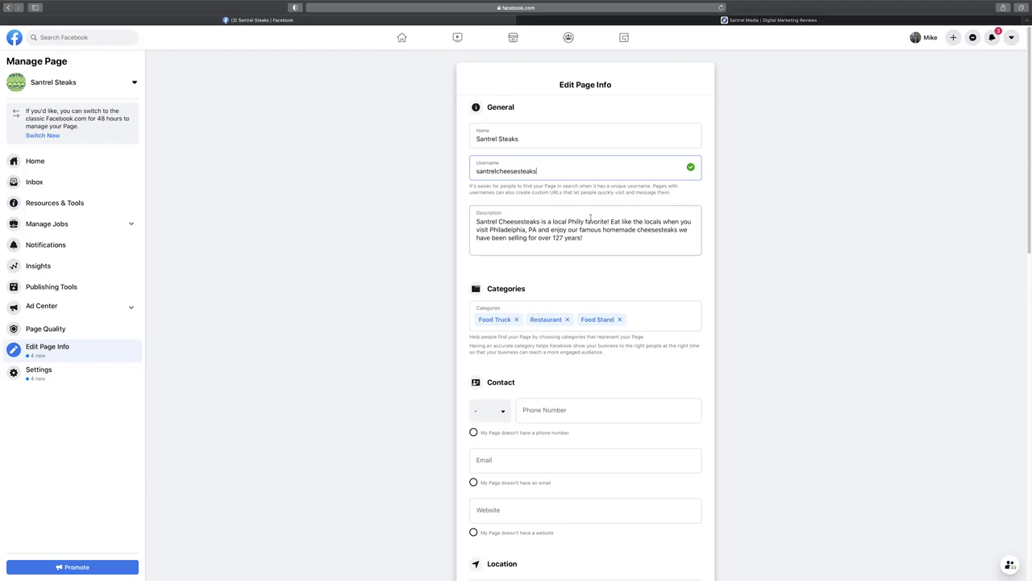
left_click(600, 262)
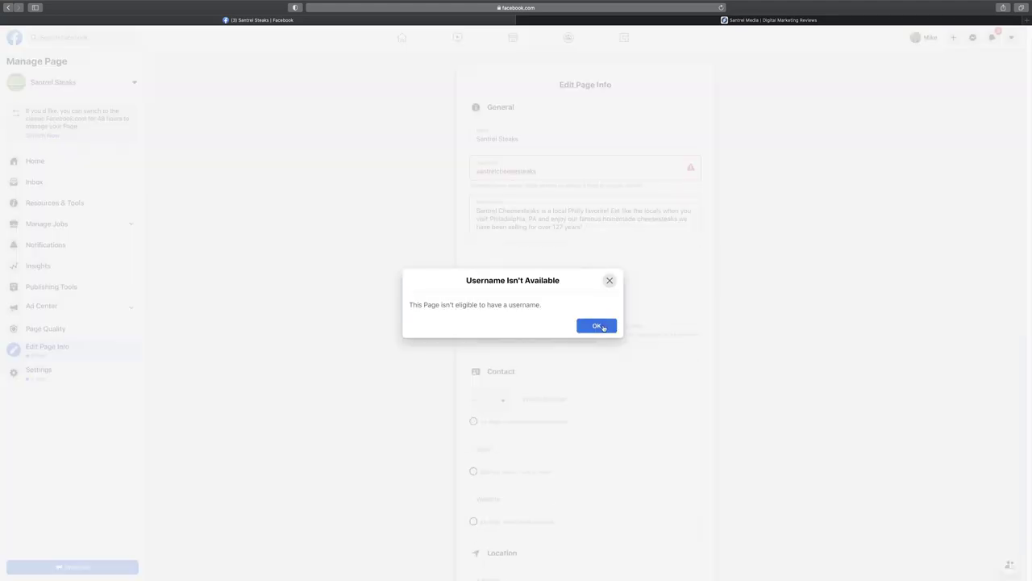
left_click(597, 326)
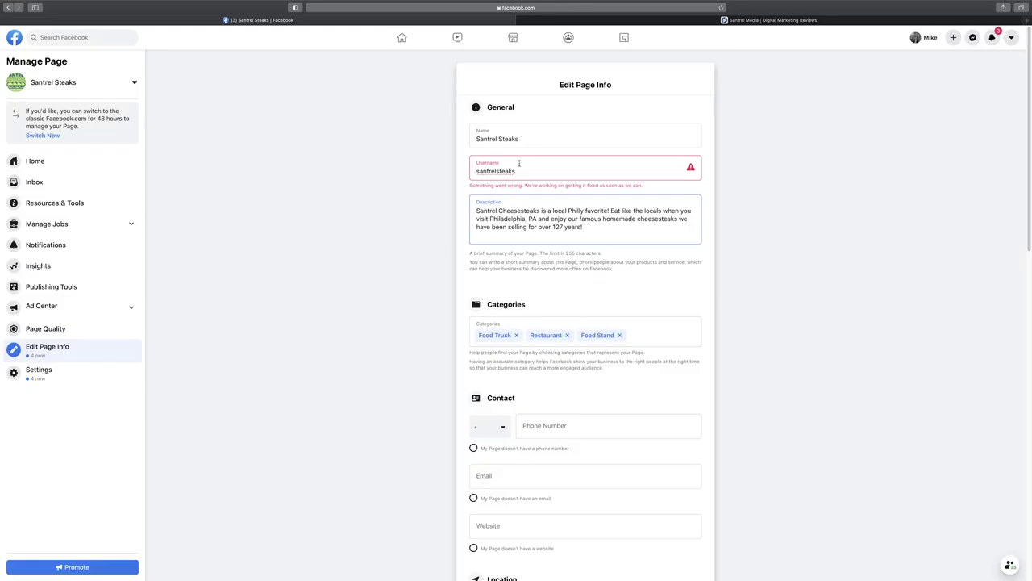
double_click(519, 165)
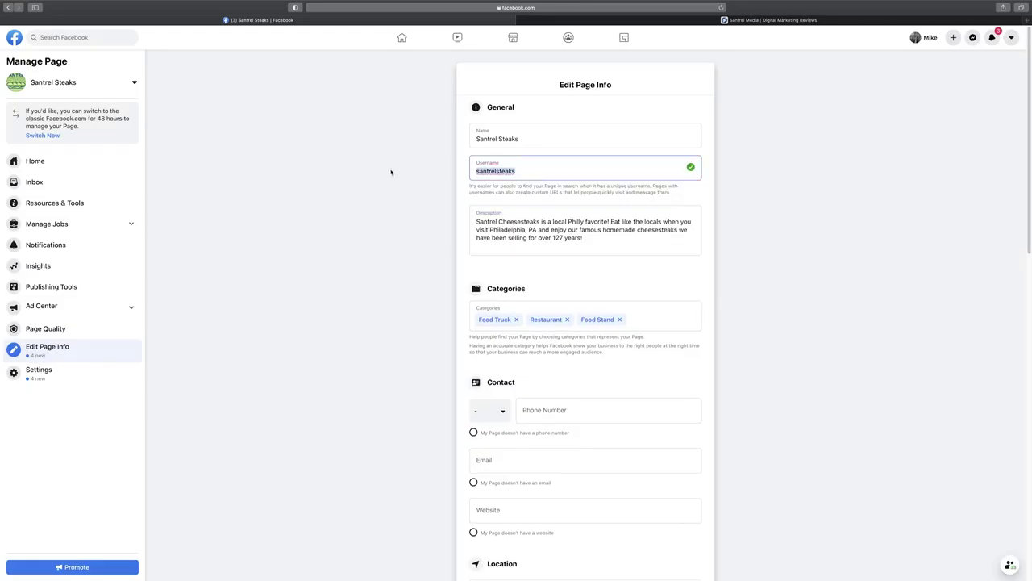
key("BackSpace")
Mark the Page as having no phone number and no location in the Page info
scroll(489, 229, "down", 1)
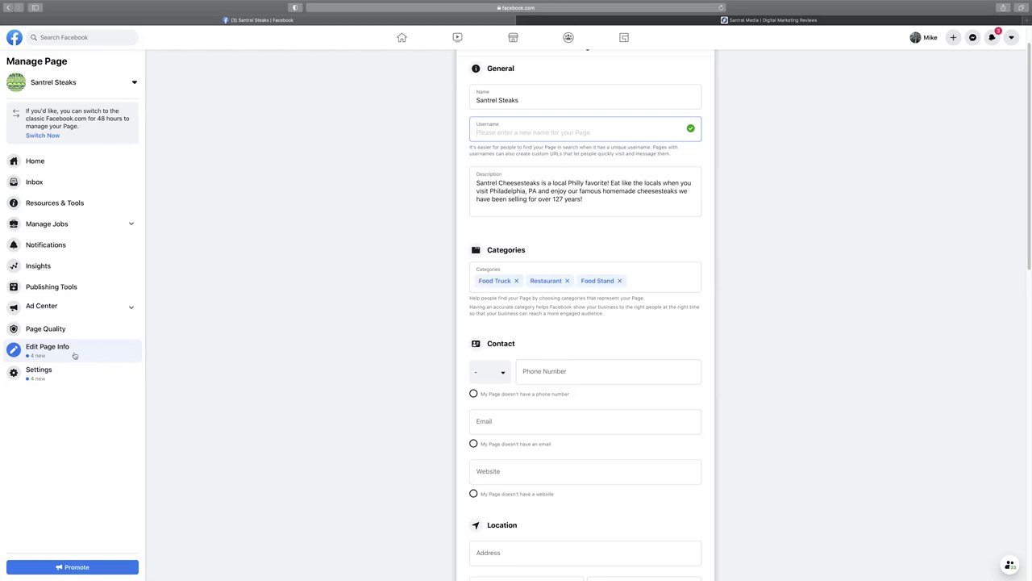
scroll(605, 319, "down", 3)
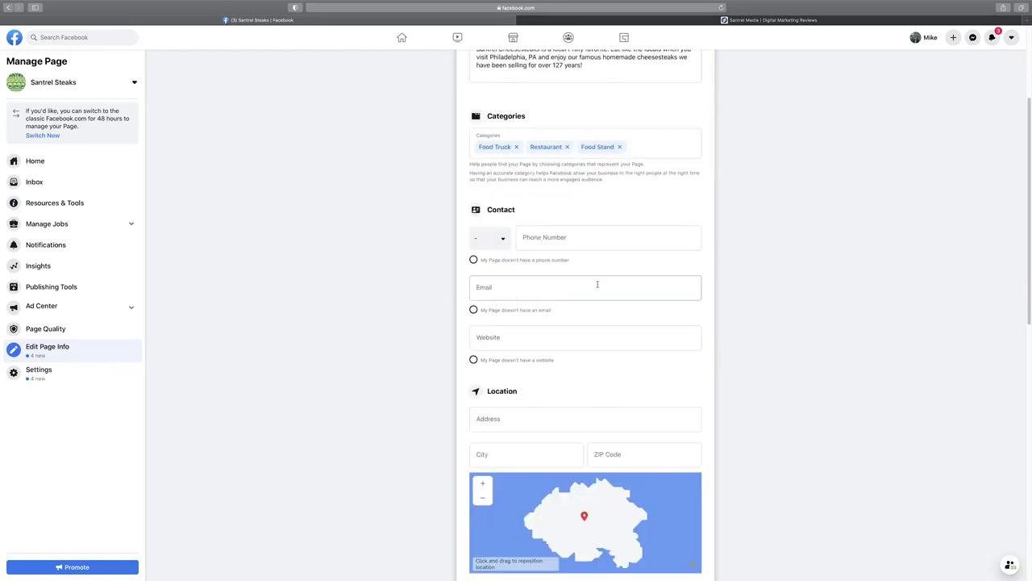
scroll(484, 266, "down", 1)
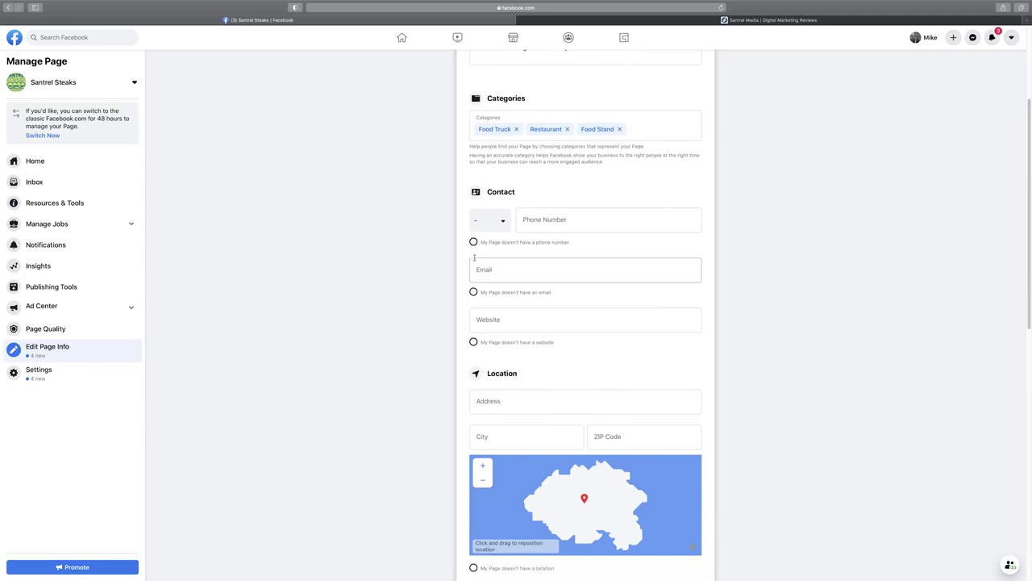
left_click(473, 242)
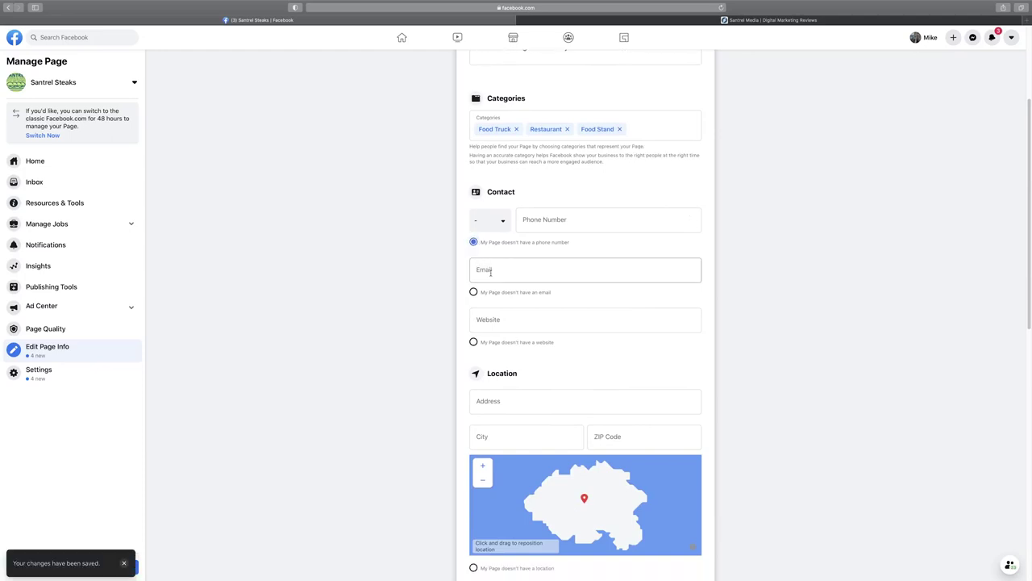
scroll(581, 331, "down", 3)
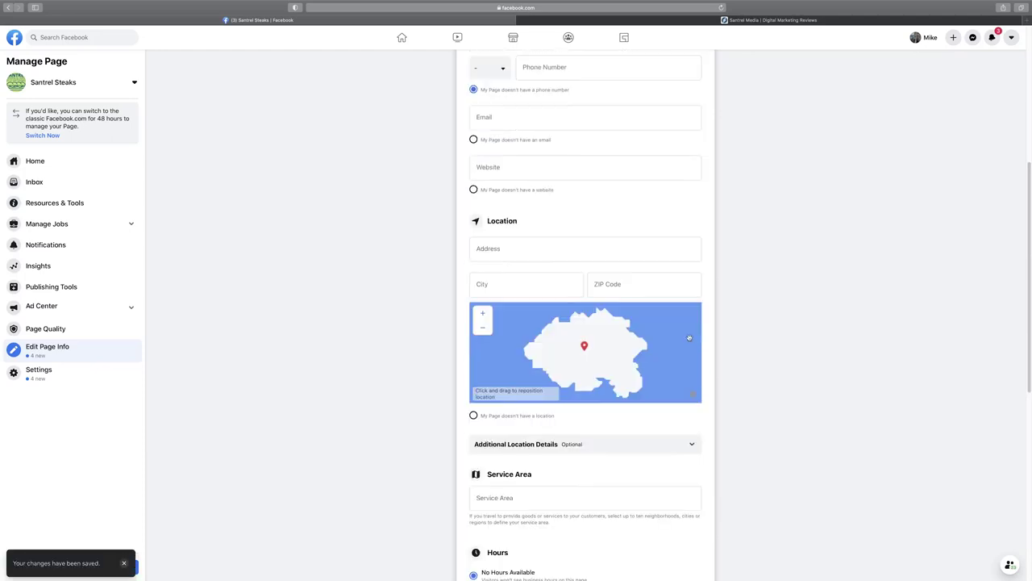
left_click(473, 416)
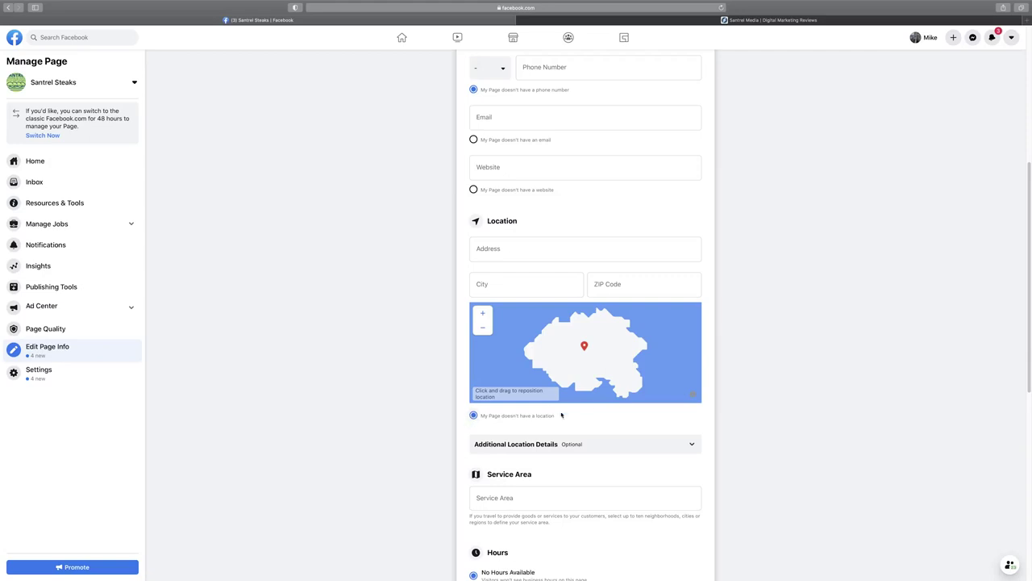
Enter the business's street address in the Page's location details and choose Philadelphia, PA as the city
left_click(539, 246)
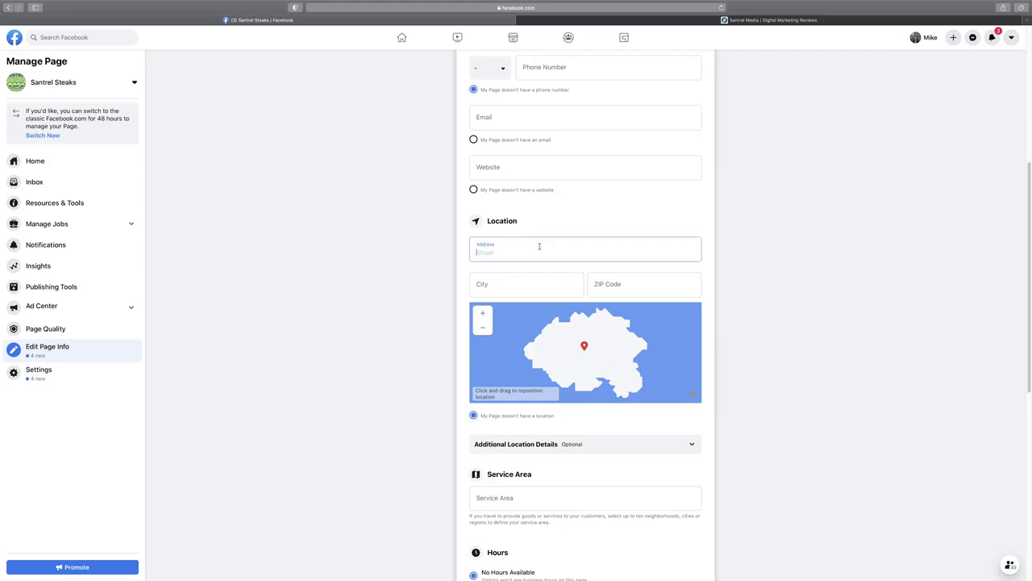
type("123 South St")
left_click(525, 287)
type("Philad")
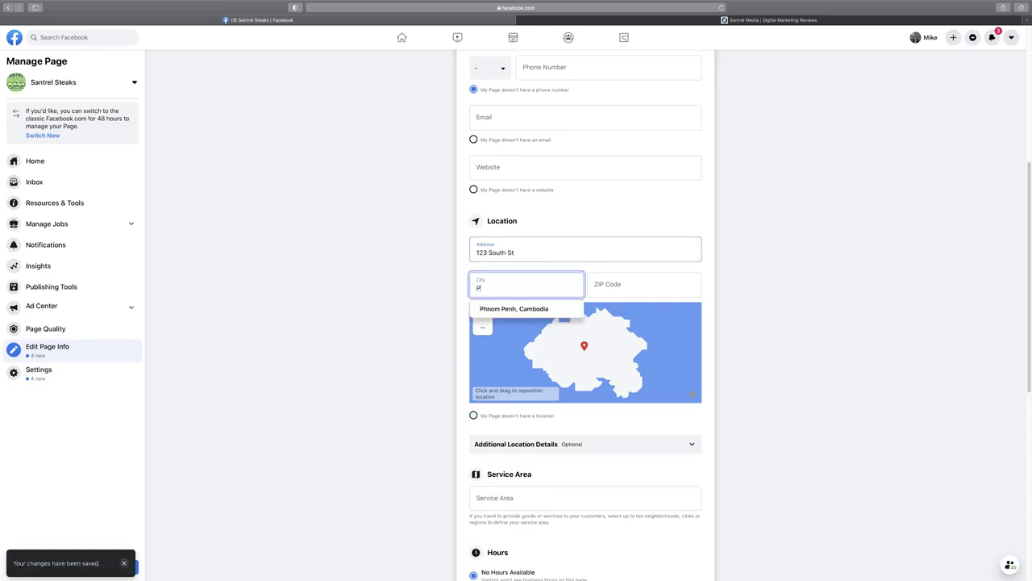
type("el")
key("BackSpace")
key("BackSpace")
key("BackSpace")
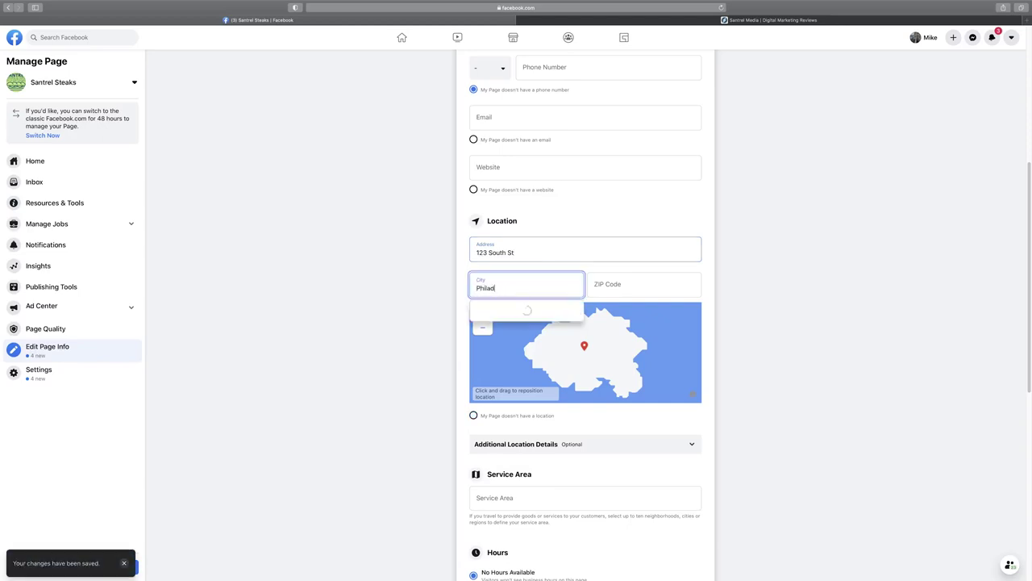
type("del")
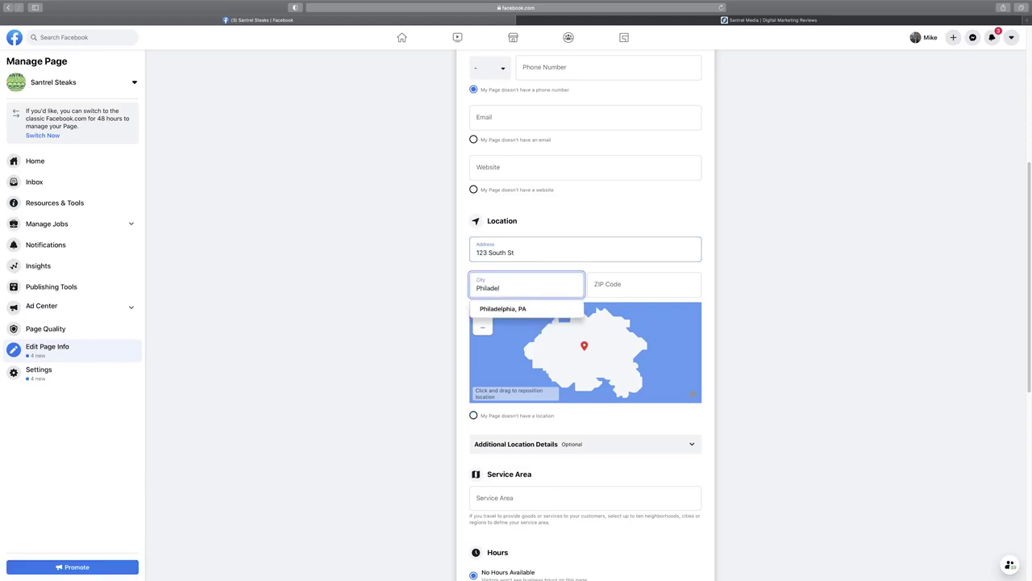
left_click(524, 311)
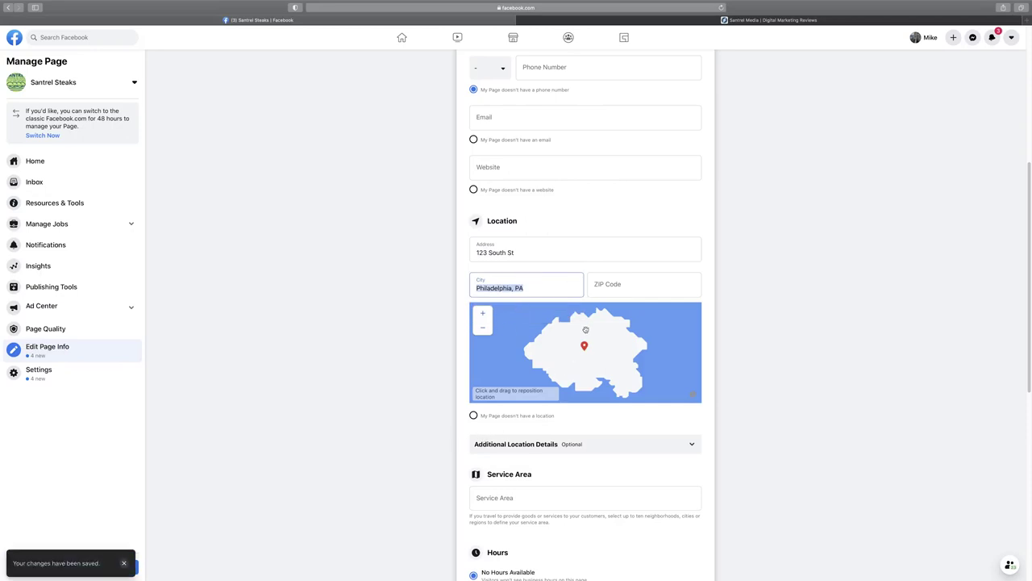
Set the Page's hours to Always Open and its temporary service changes to Operating as Usual
scroll(506, 450, "down", 2)
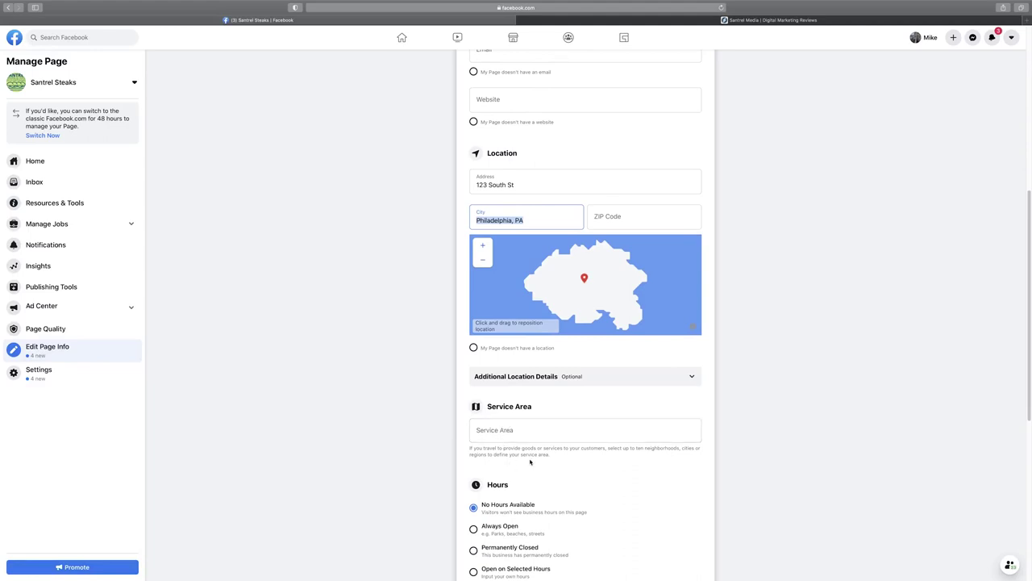
scroll(580, 427, "down", 1)
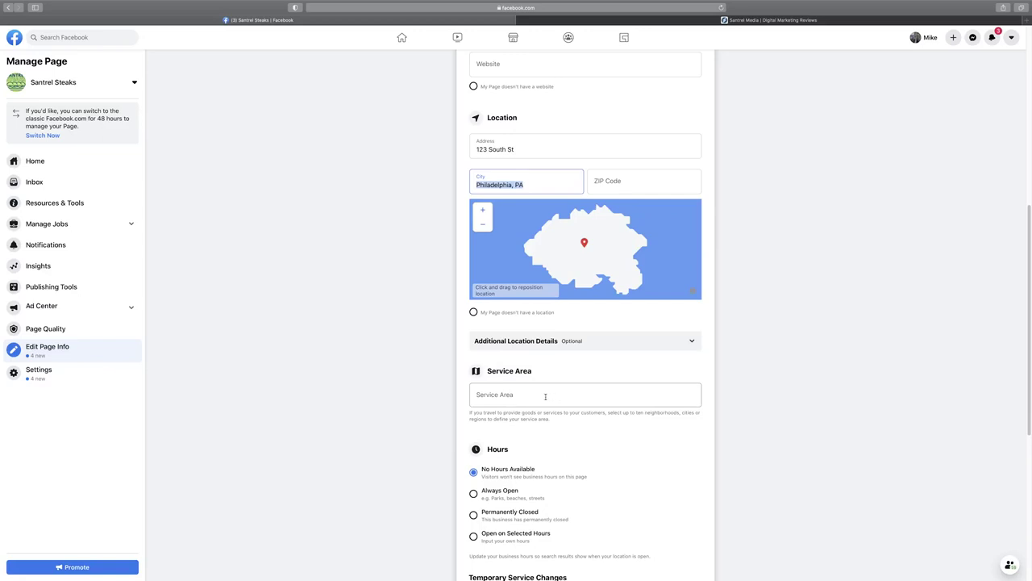
scroll(545, 396, "down", 4)
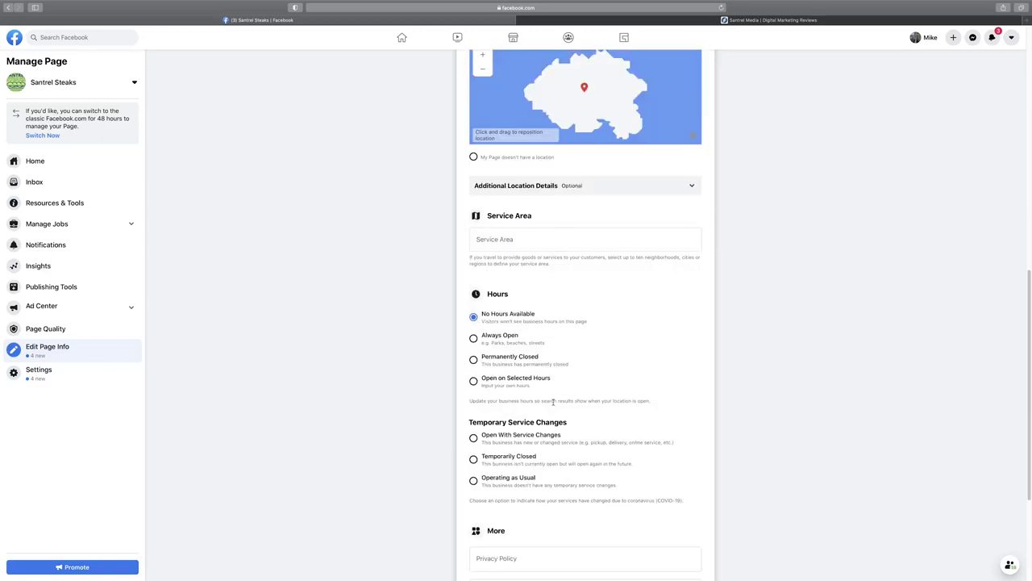
left_click(473, 338)
scroll(558, 434, "down", 2)
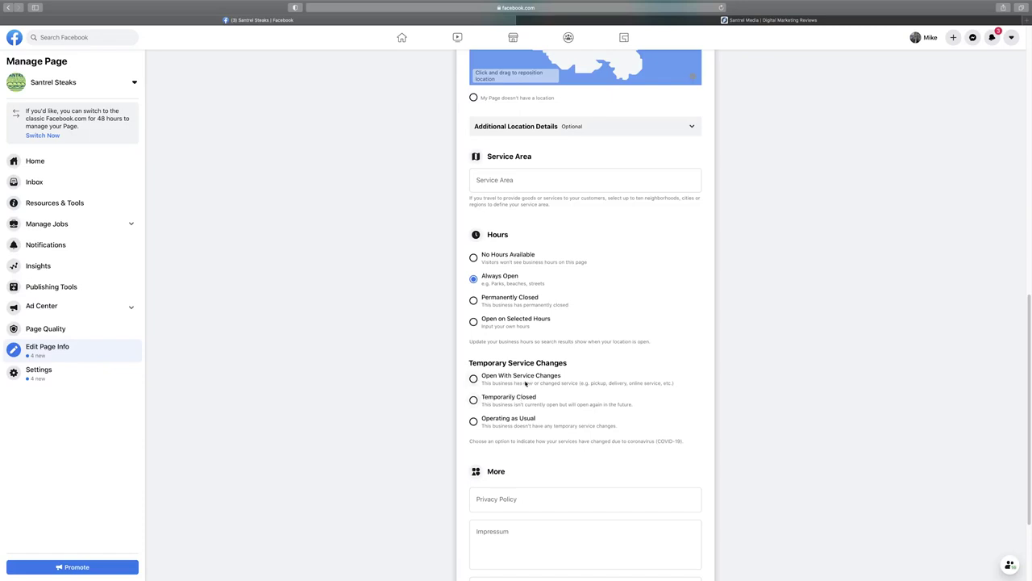
left_click(489, 420)
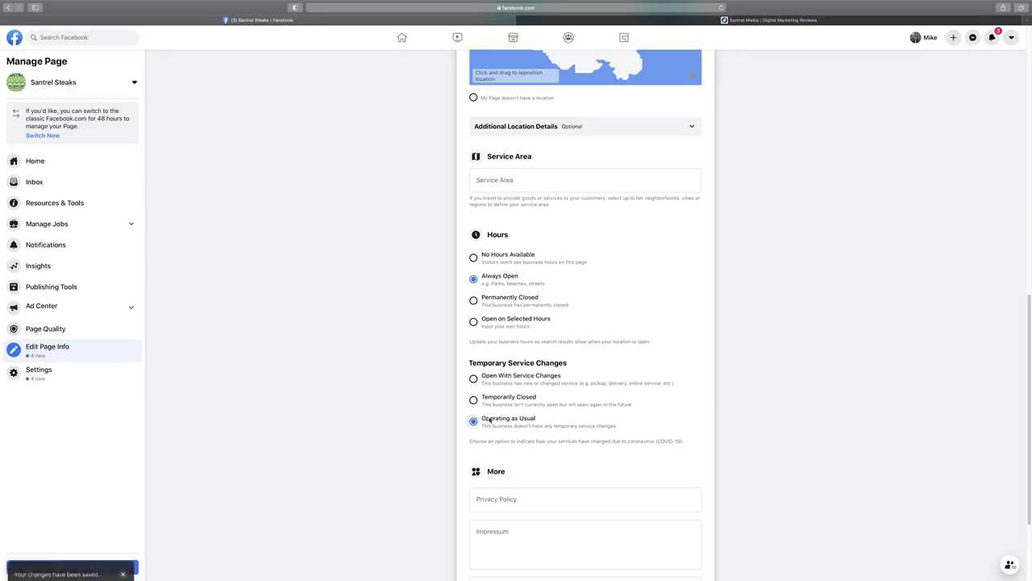
scroll(562, 396, "down", 3)
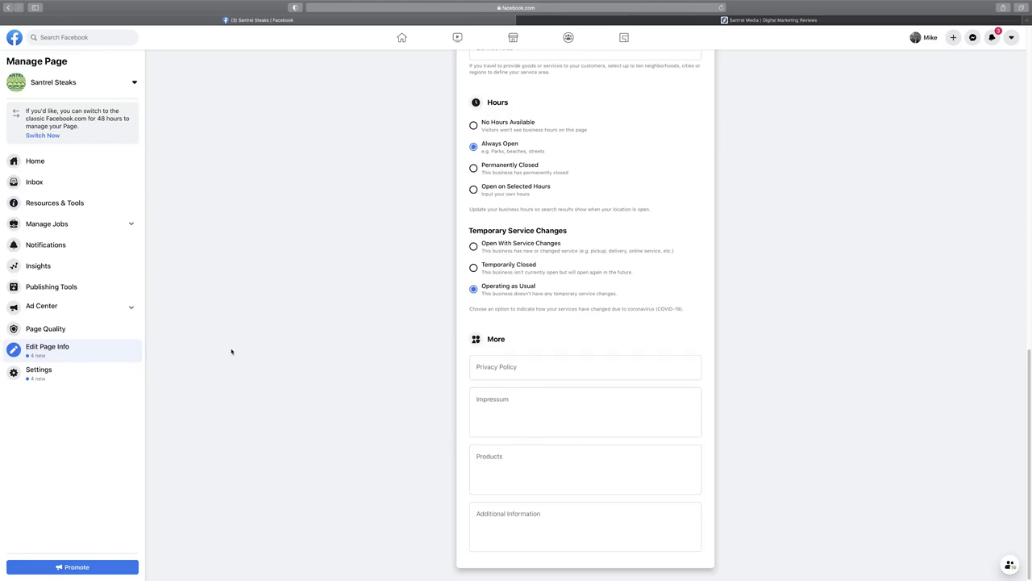
Turn on the greeting for starting a Messenger conversation in the Page's Messaging settings
scroll(539, 419, "up", 10)
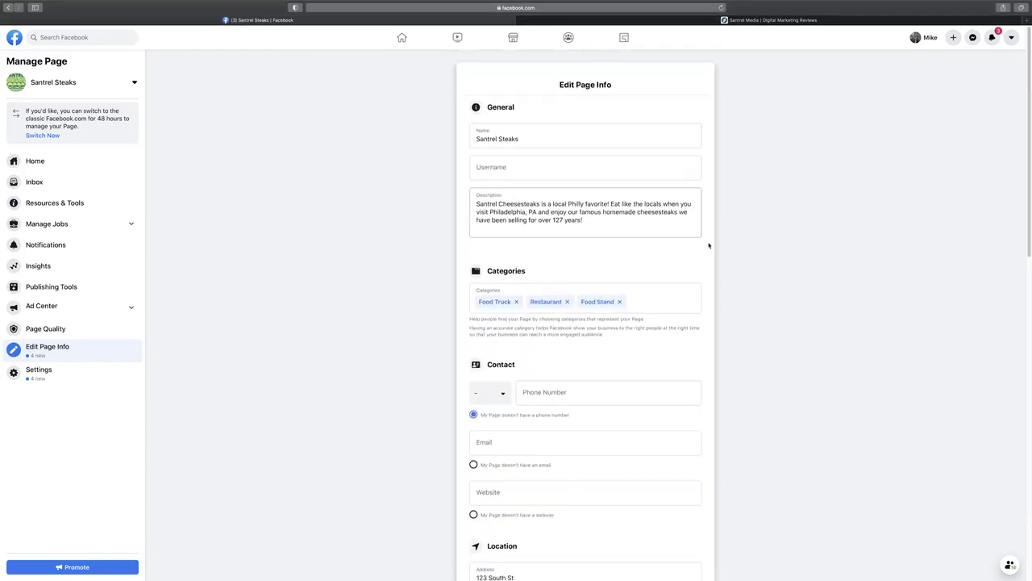
left_click(74, 378)
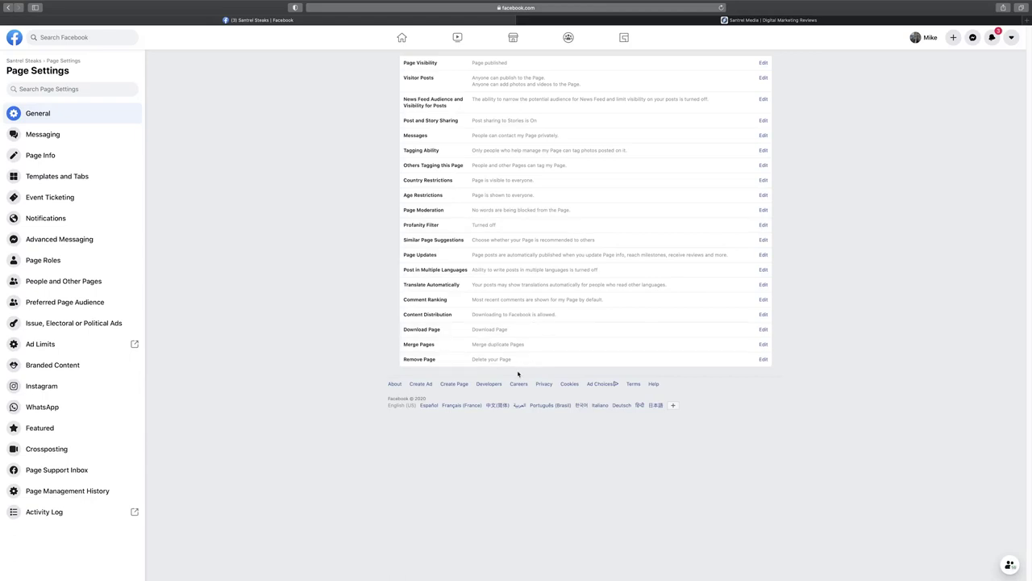
left_click(96, 142)
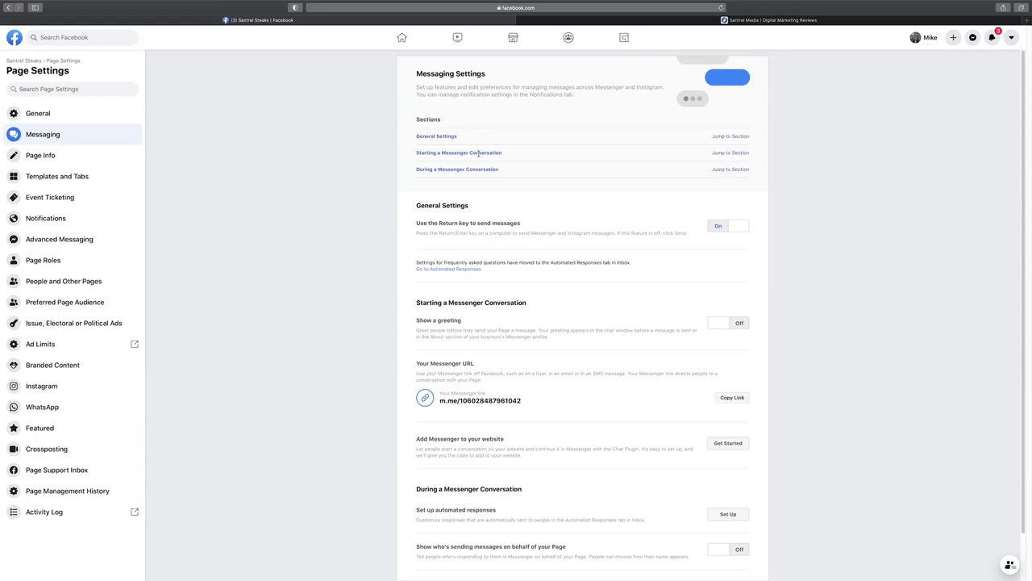
scroll(447, 213, "down", 2)
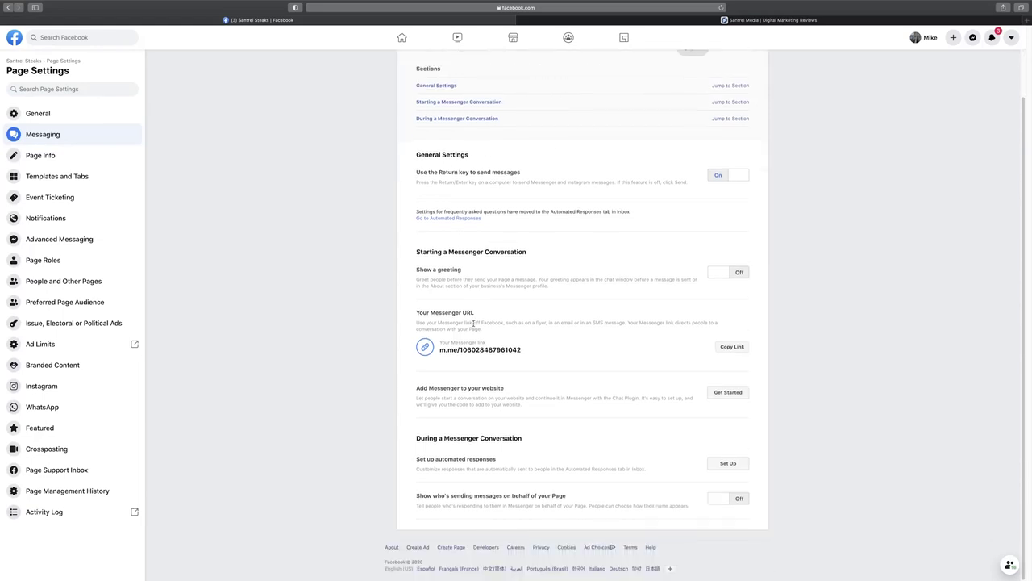
left_click(736, 276)
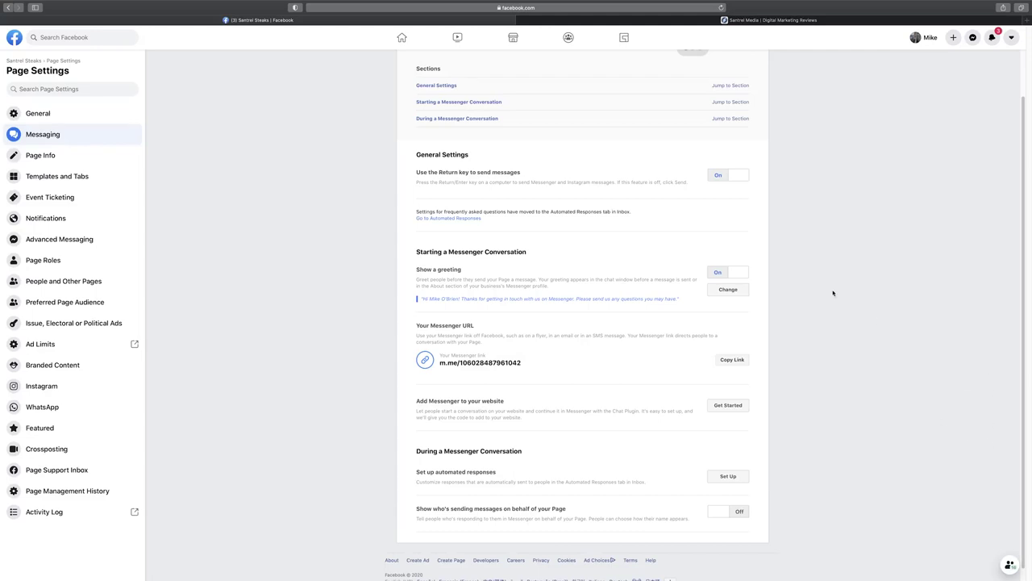
Edit the Messenger greeting so it addresses people by the recipient's first name instead of the full name
left_click(723, 291)
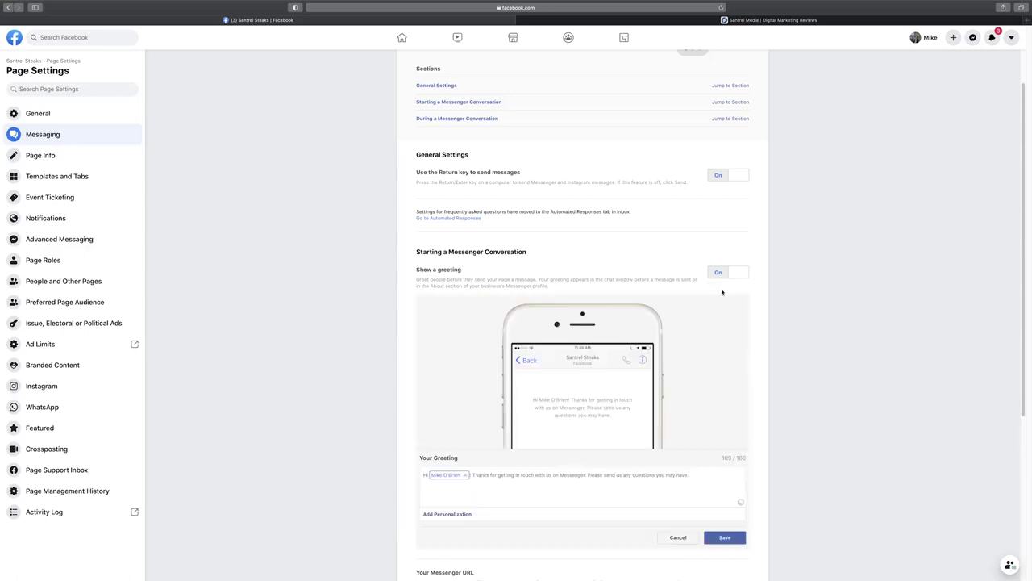
scroll(598, 379, "down", 2)
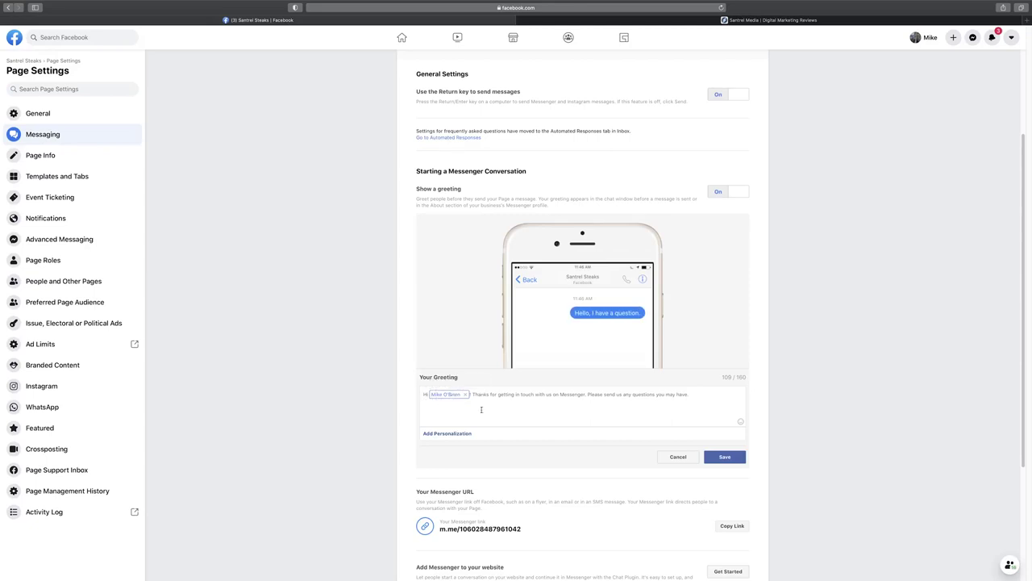
left_click(465, 395)
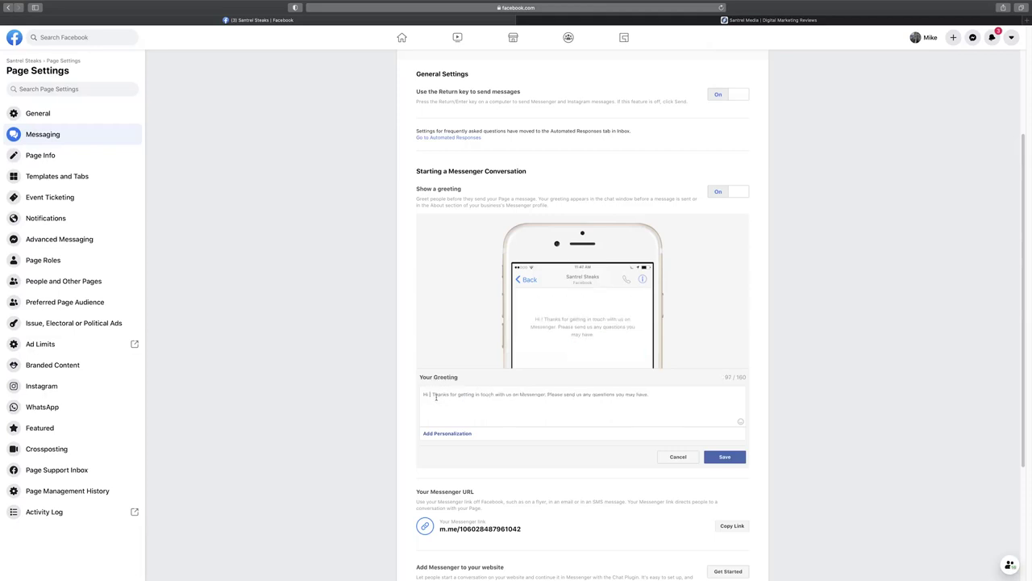
left_click(446, 433)
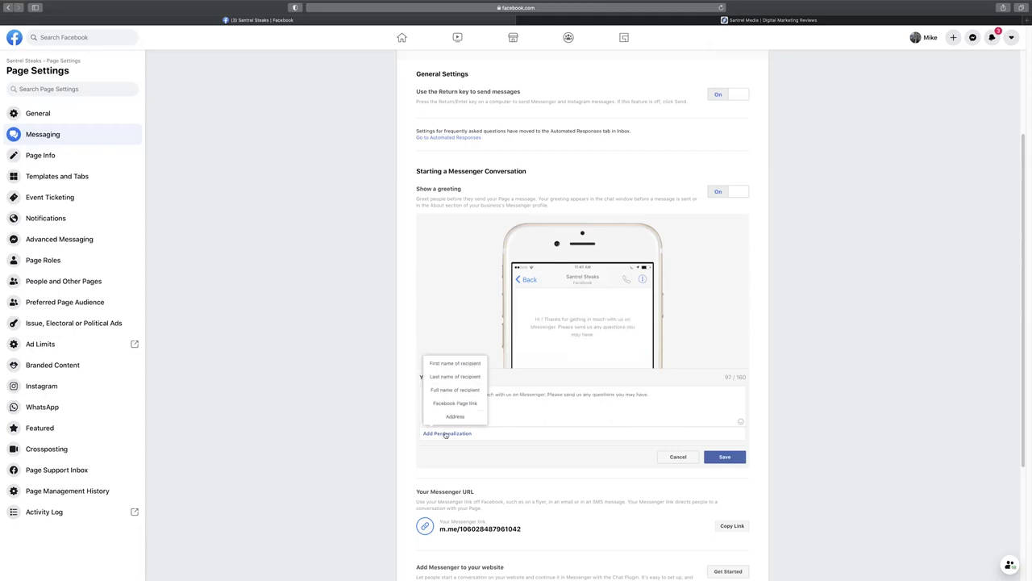
left_click(455, 363)
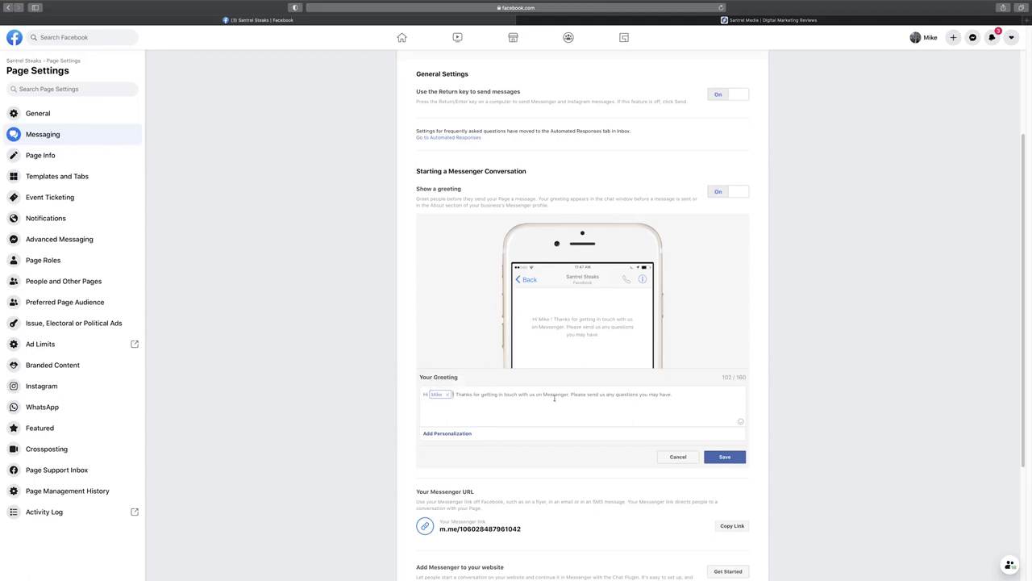
Remove the words "on Messenger" from the greeting text and save the greeting
left_click_drag(537, 396, 569, 391)
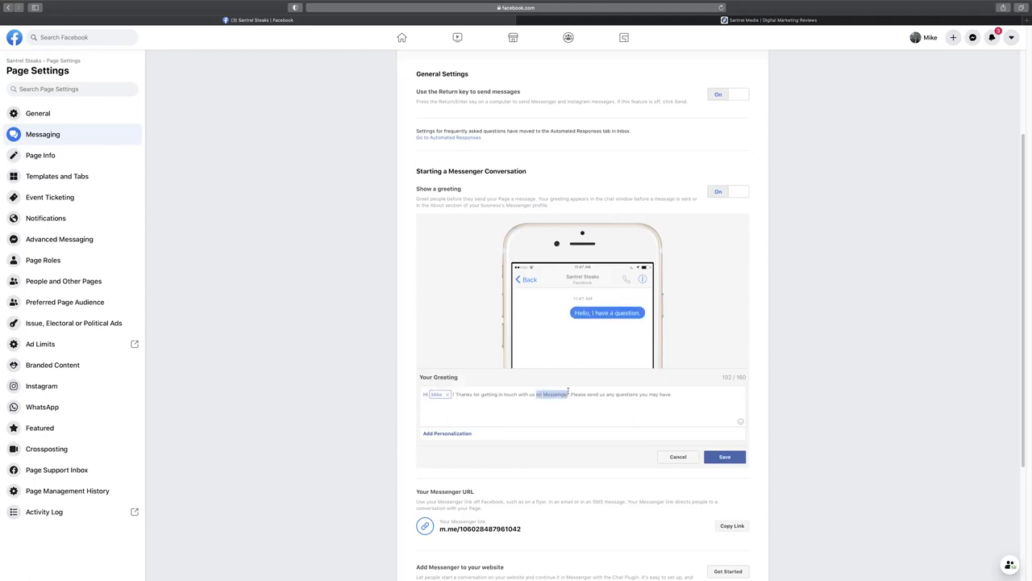
key("BackSpace")
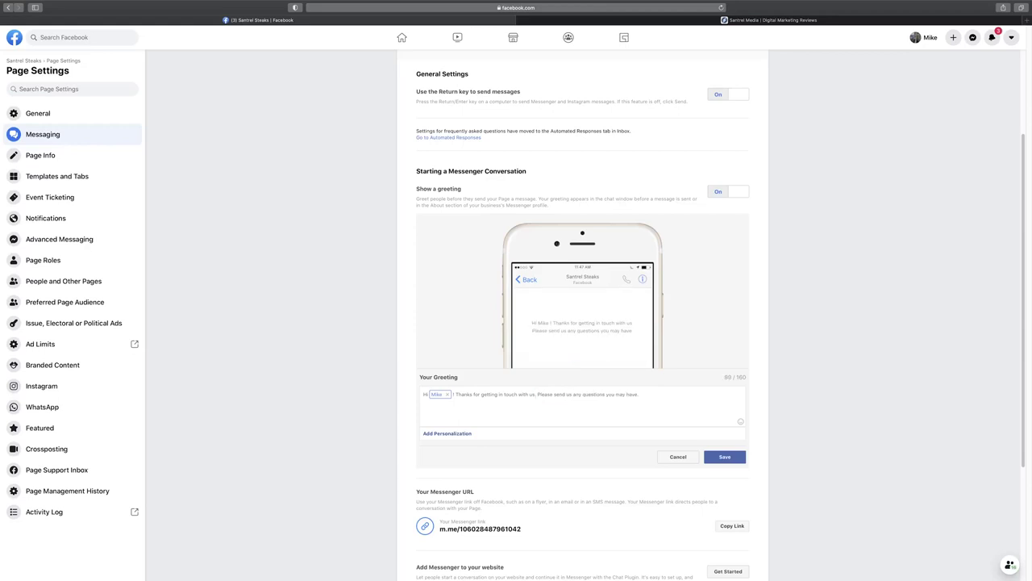
left_click_drag(639, 392, 538, 395)
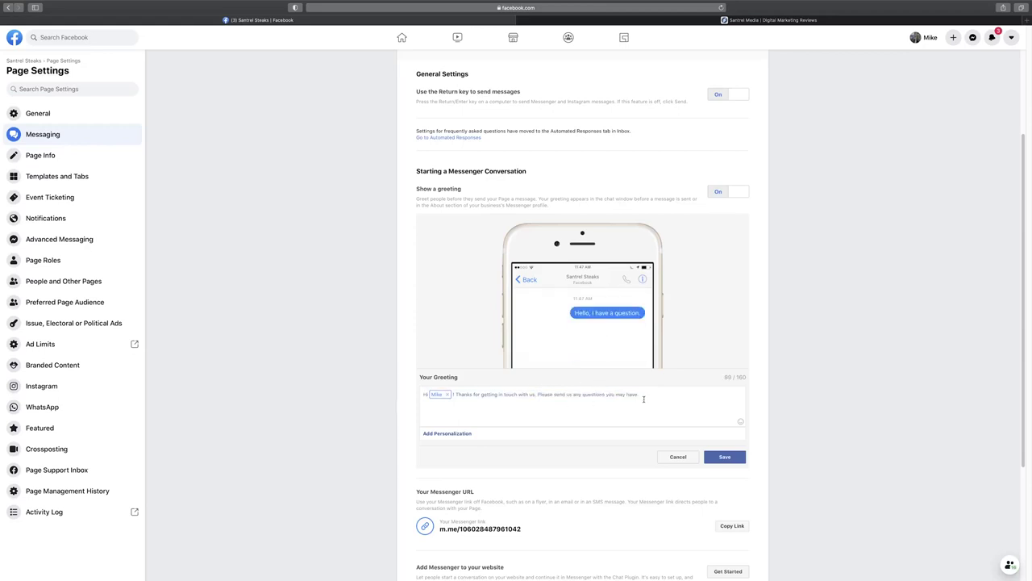
left_click(676, 396)
left_click(448, 434)
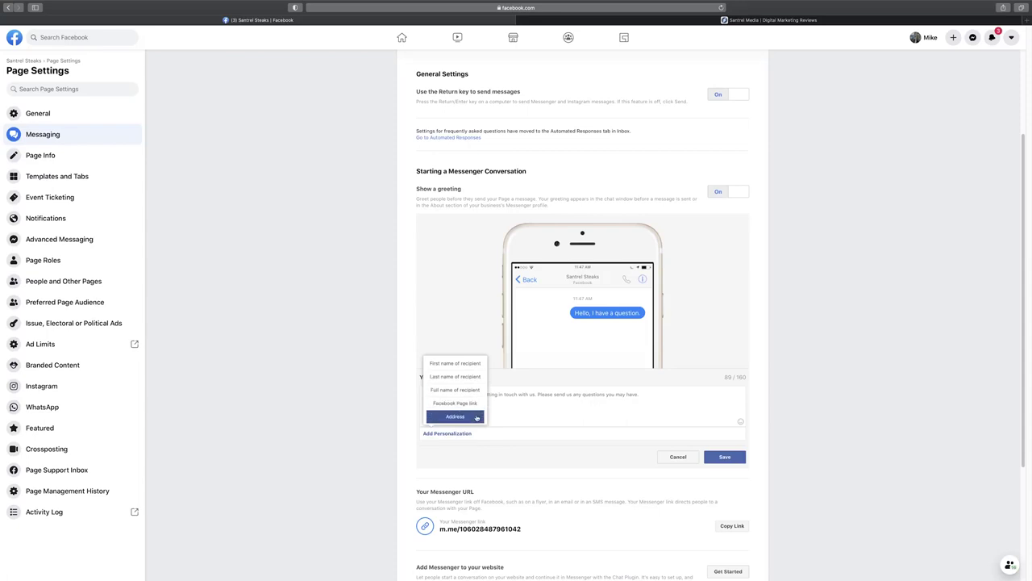
left_click(599, 411)
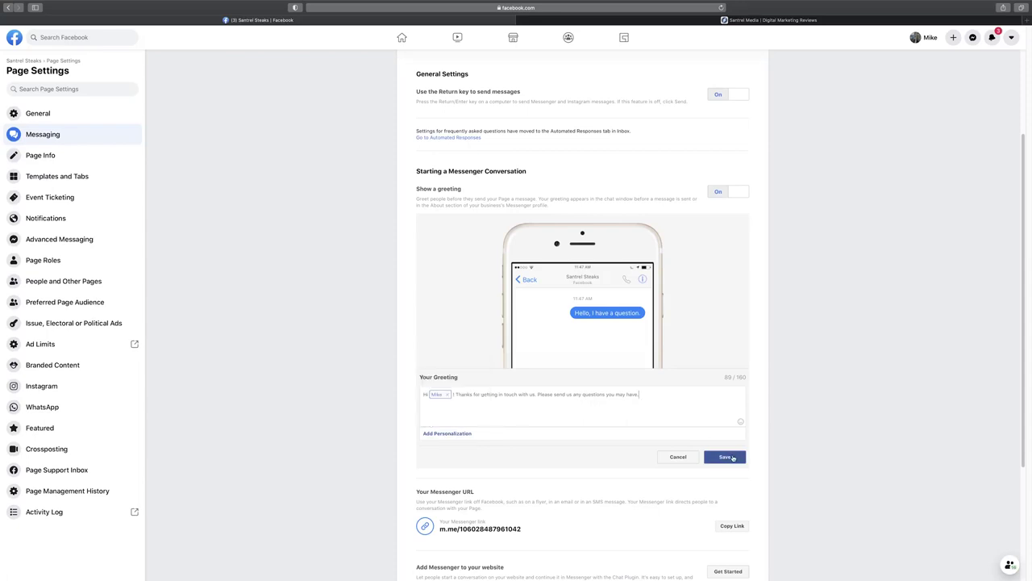
left_click(733, 457)
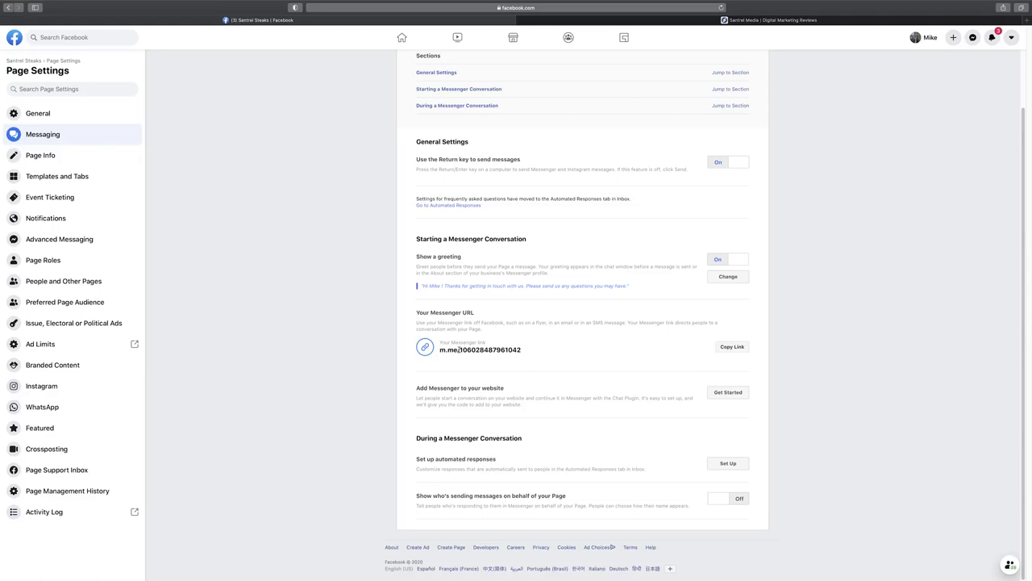
Go to the automated responses setup from the Messaging settings and open the Instant Reply message for editing
left_click_drag(459, 349, 548, 357)
left_click(548, 356)
left_click(737, 466)
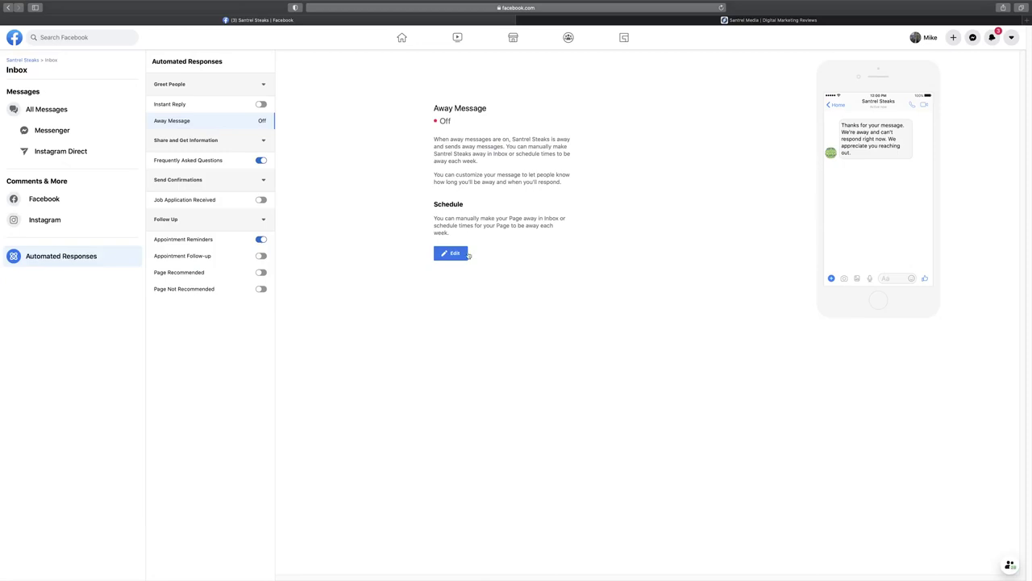
left_click(230, 106)
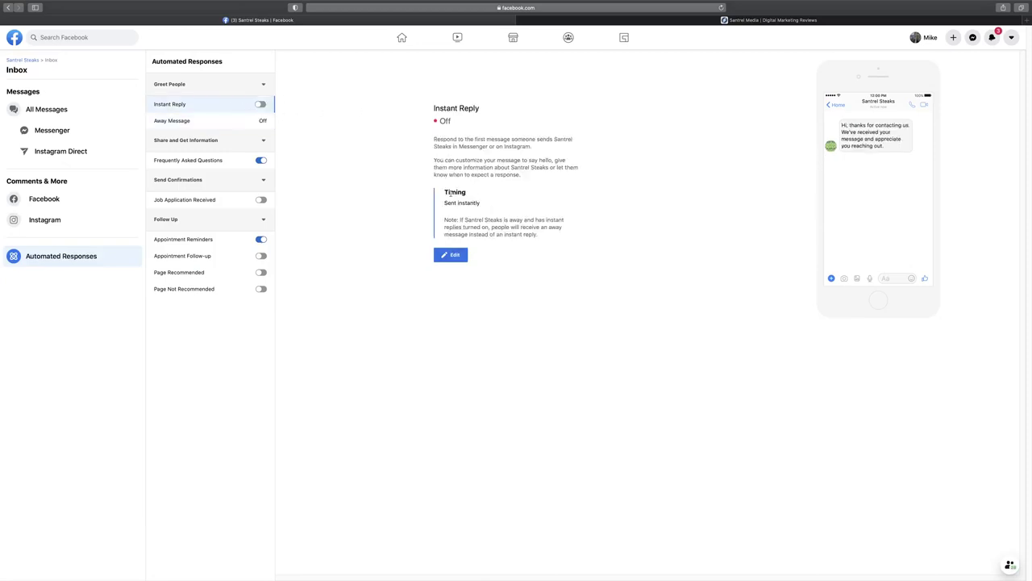
left_click(452, 257)
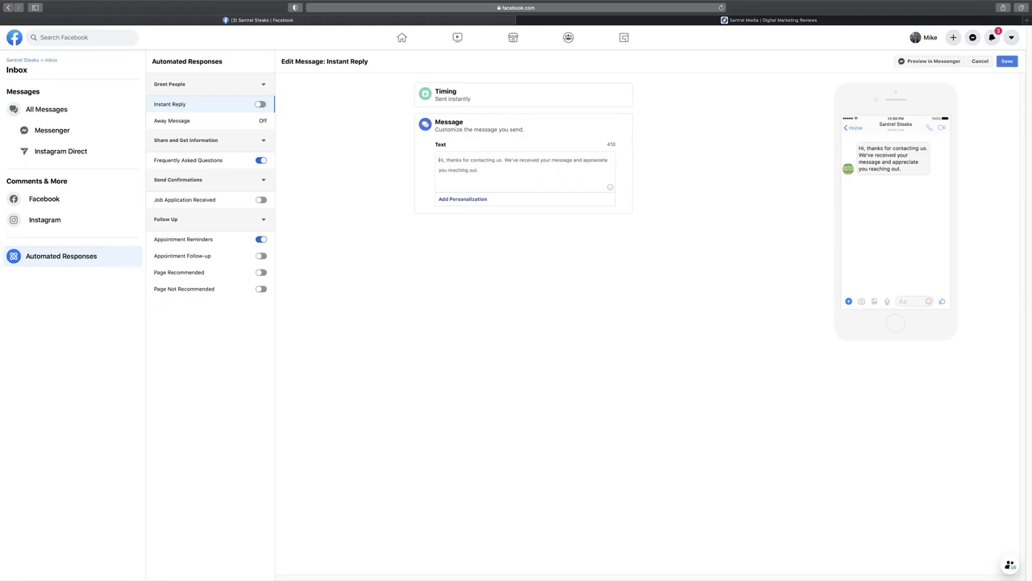
Replace the reply with thanks for the question, a note about being busy making cheesesteaks, and 10% discount code SANTREL10; save and return to the Page
key("super+a")
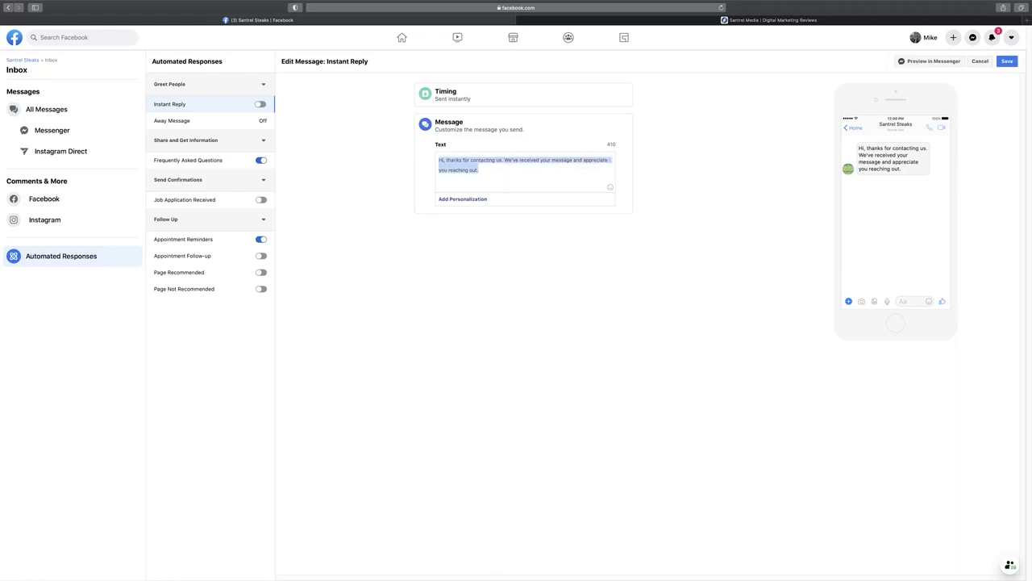
key("BackSpace")
type("Hey thanks for ")
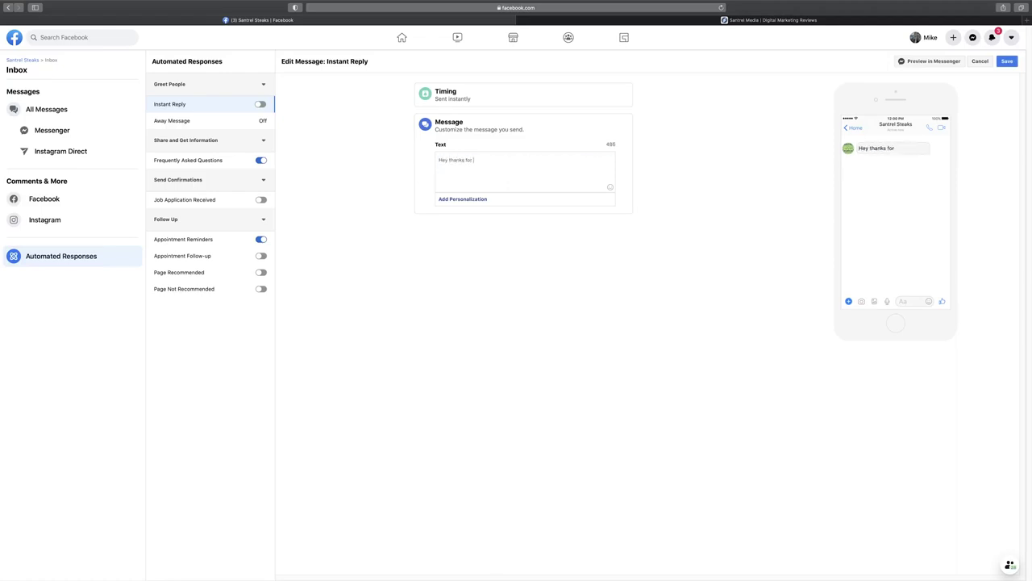
type("your questi")
type("ion! I normally check Facebook messenger as much as possible, but I might be busy making a delicious cheesesteak right now! Please feel free to look around our page for the time being. Also, for your patience, here is a discount code to save 10%! SANTREL10")
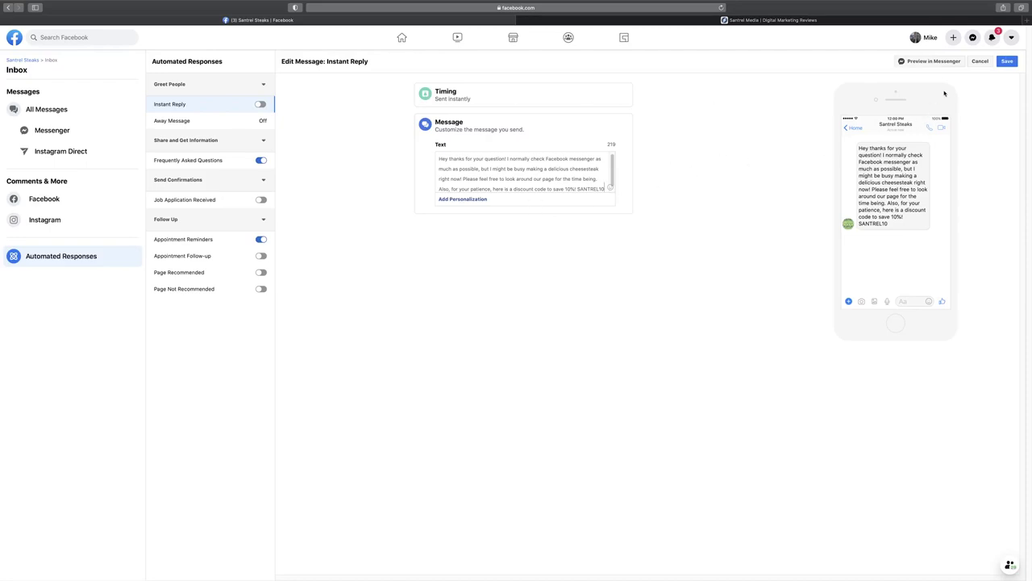
left_click(1007, 62)
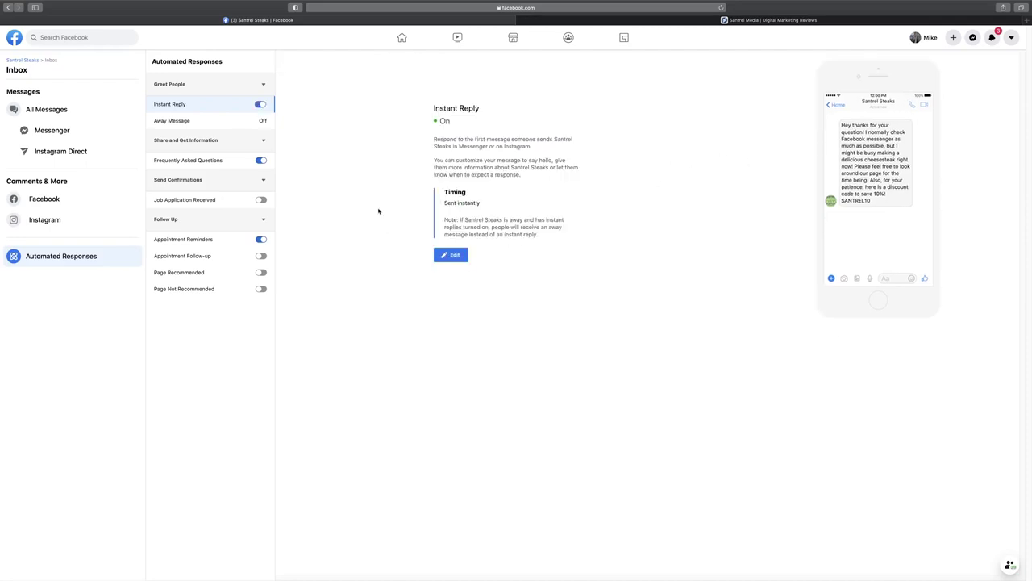
left_click(23, 60)
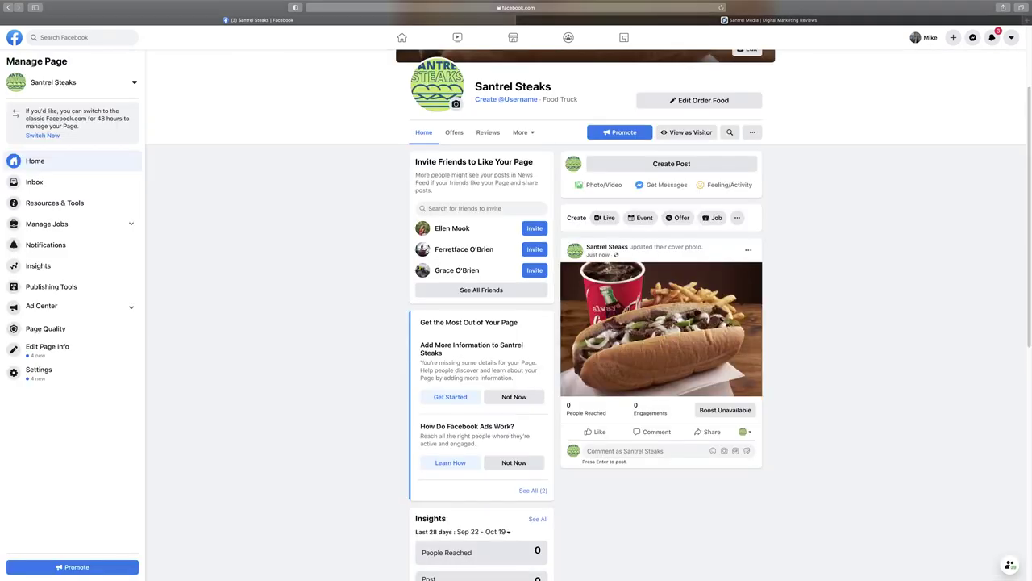
Open the Page settings and look through the Messaging and Page Info sections
left_click(38, 371)
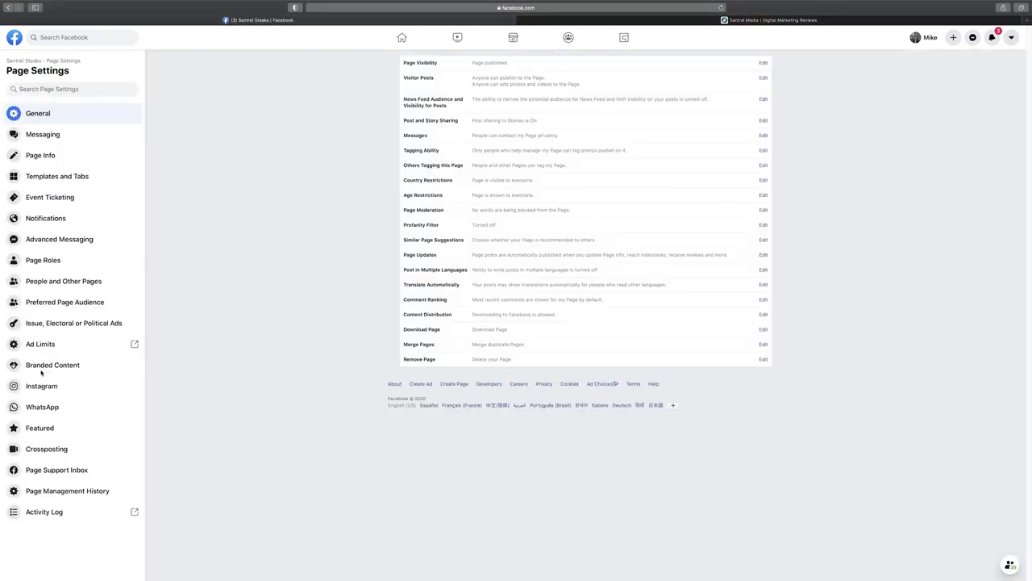
left_click(82, 134)
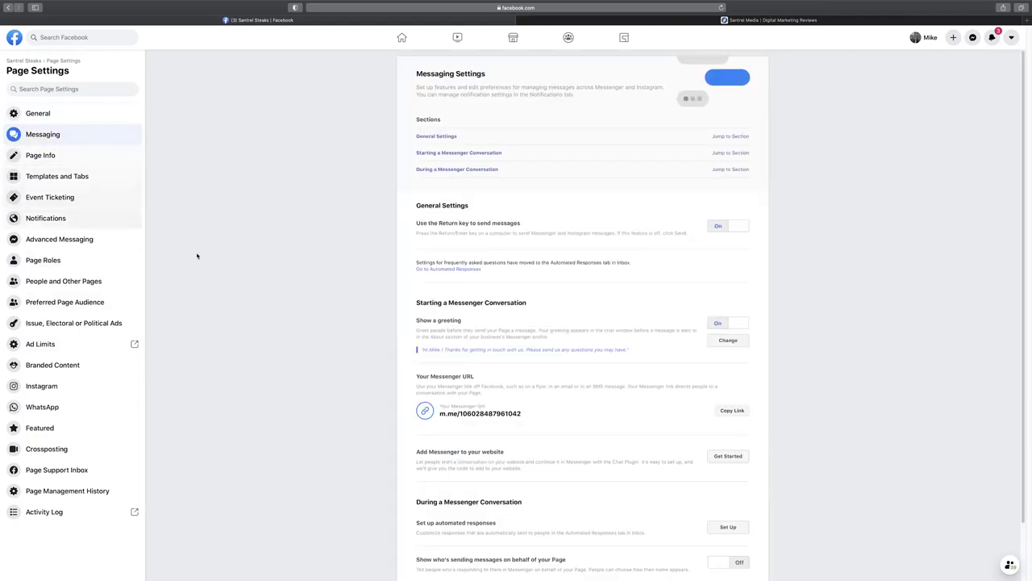
scroll(503, 373, "down", 2)
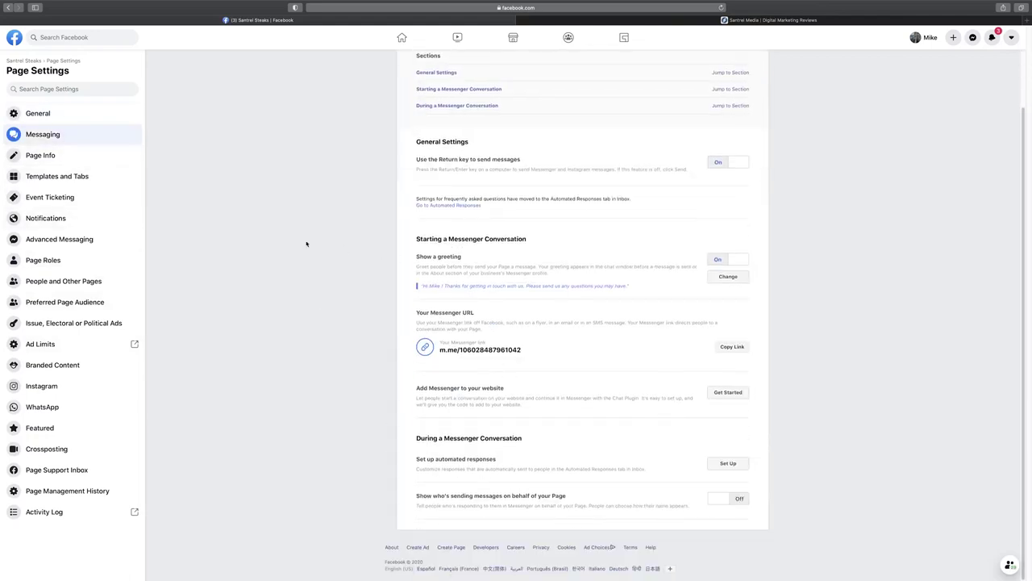
left_click(85, 160)
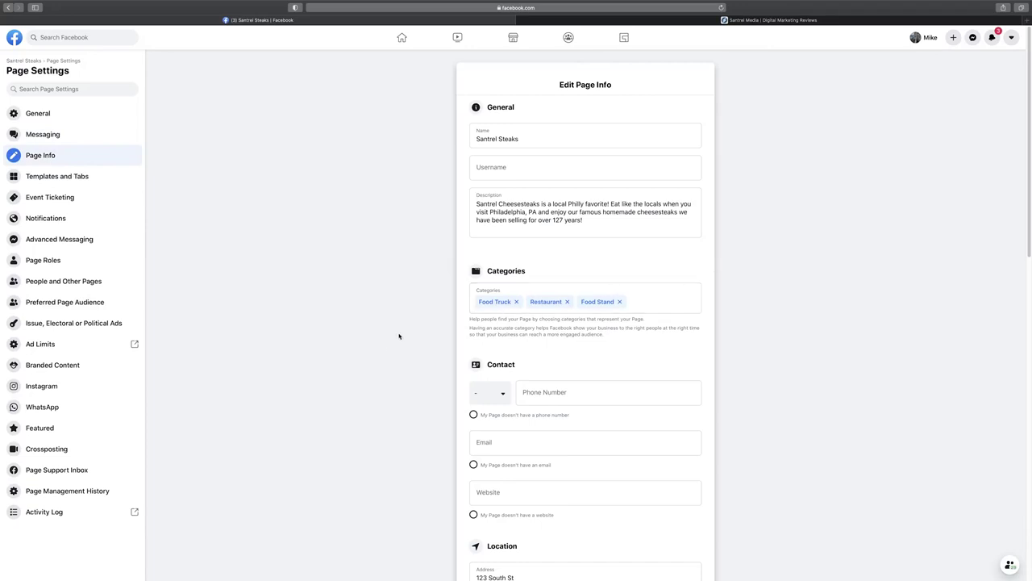
scroll(399, 336, "down", 10)
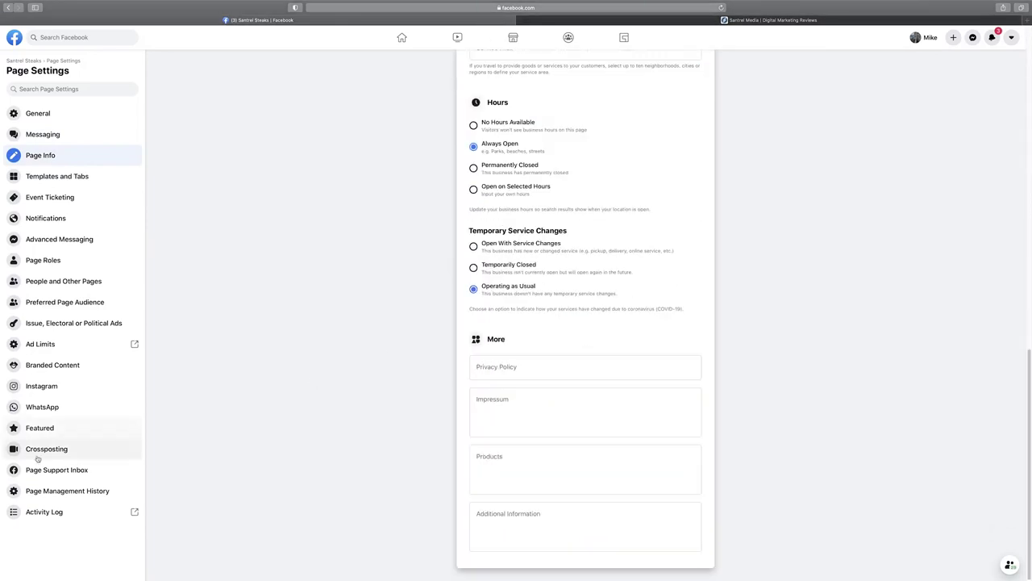
scroll(532, 472, "up", 10)
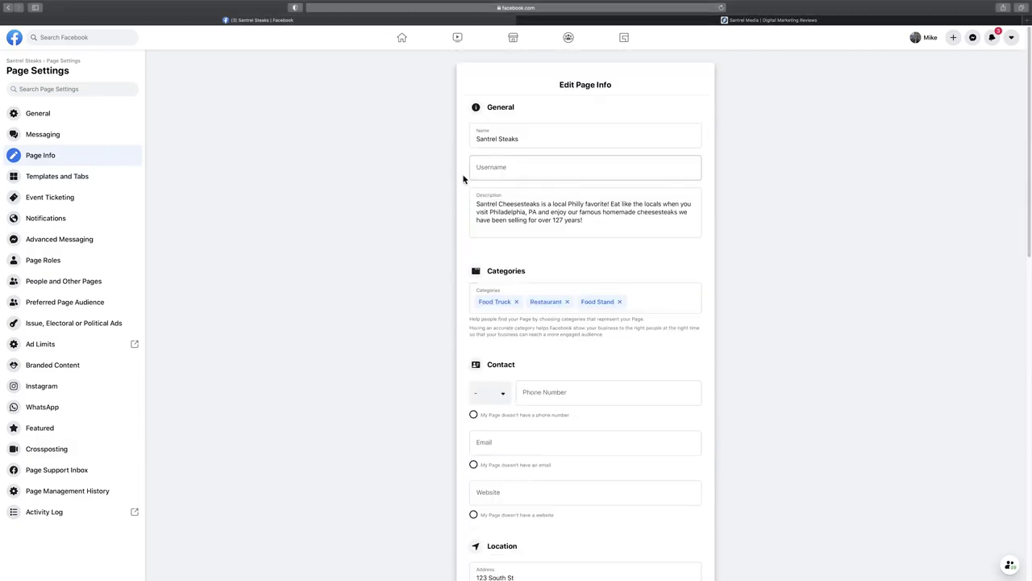
In the Templates and Tabs settings, enable the Services tab and place it directly below Reviews
left_click(87, 183)
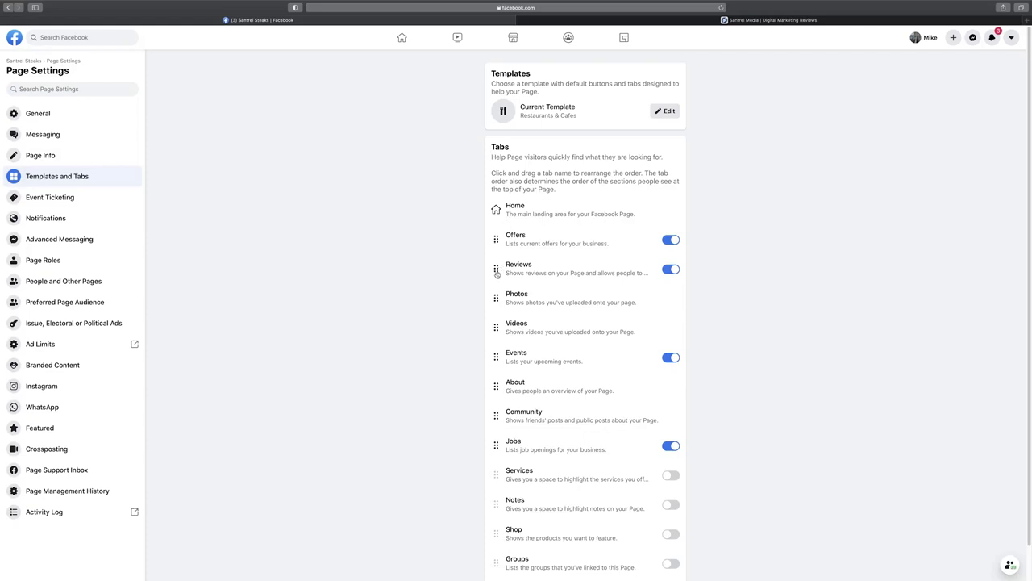
scroll(564, 348, "down", 1)
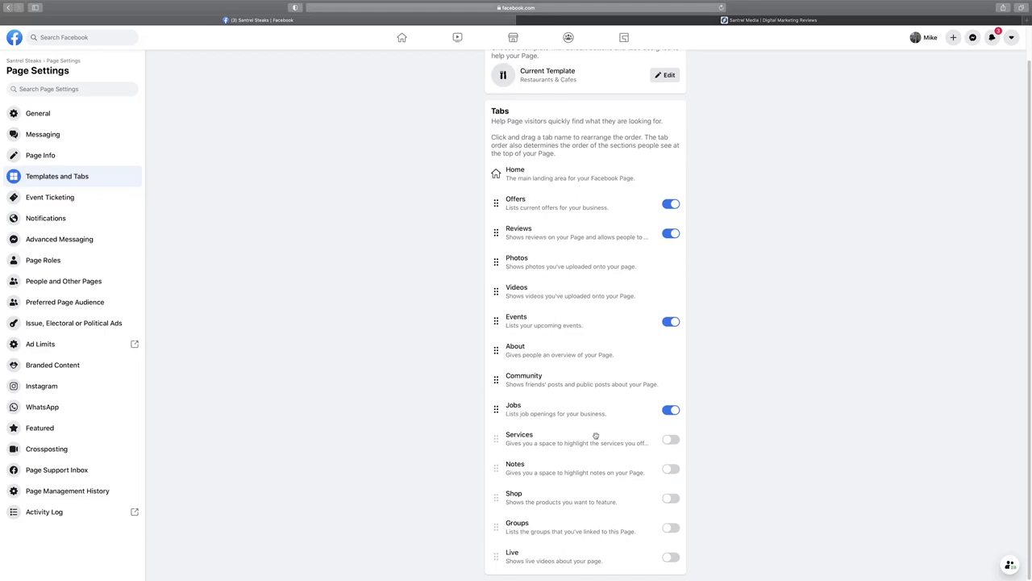
left_click(671, 439)
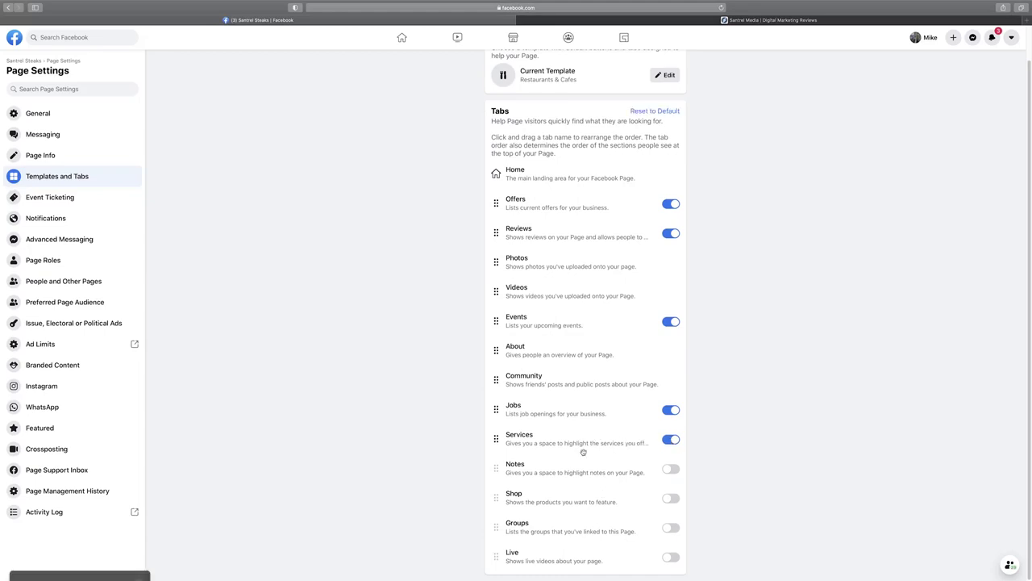
left_click_drag(494, 438, 528, 271)
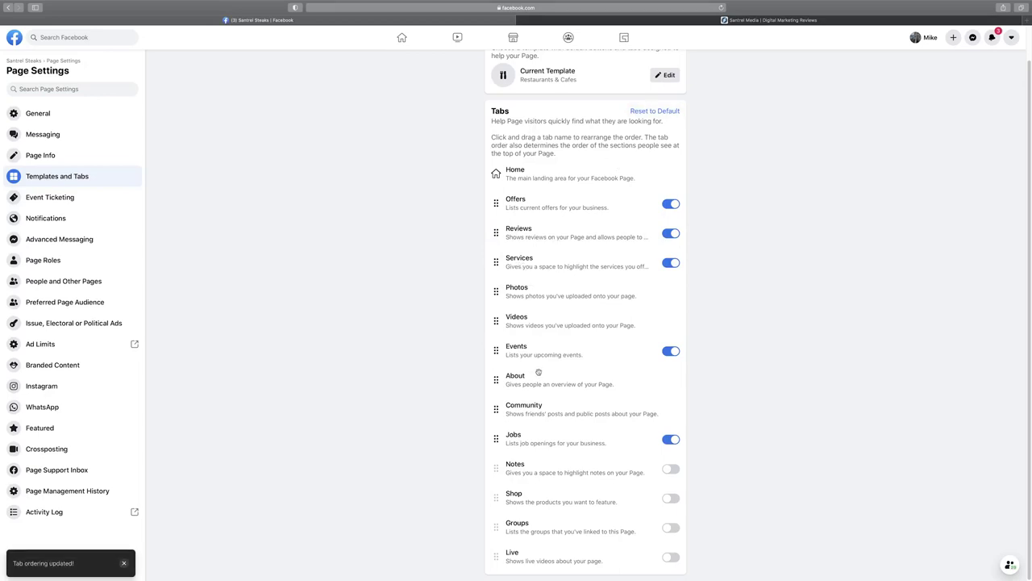
Place the About tab directly below Home and Offers below Jobs, and disable the Offers, Jobs and Events tabs
left_click_drag(495, 379, 483, 440)
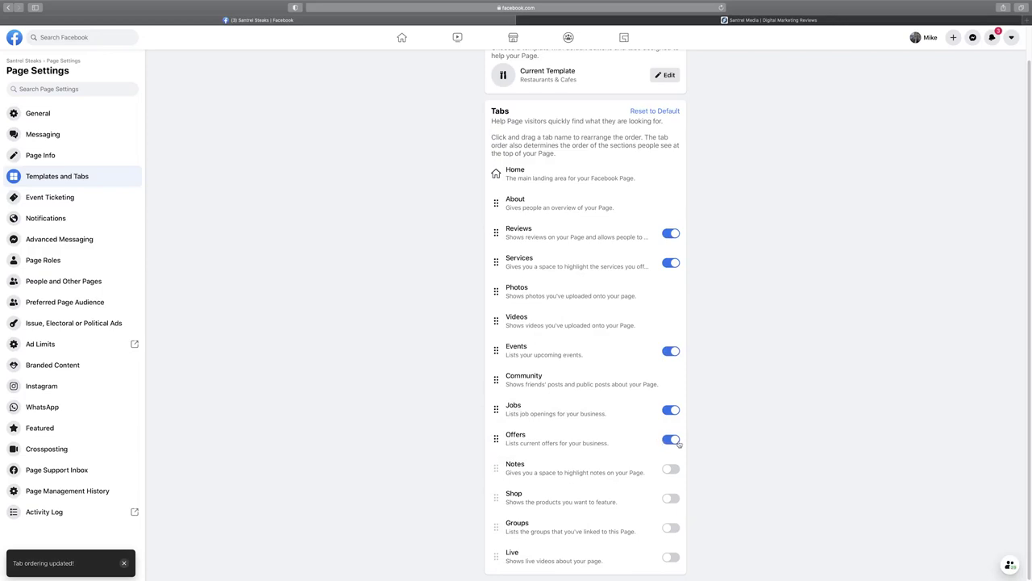
left_click(669, 439)
left_click(671, 412)
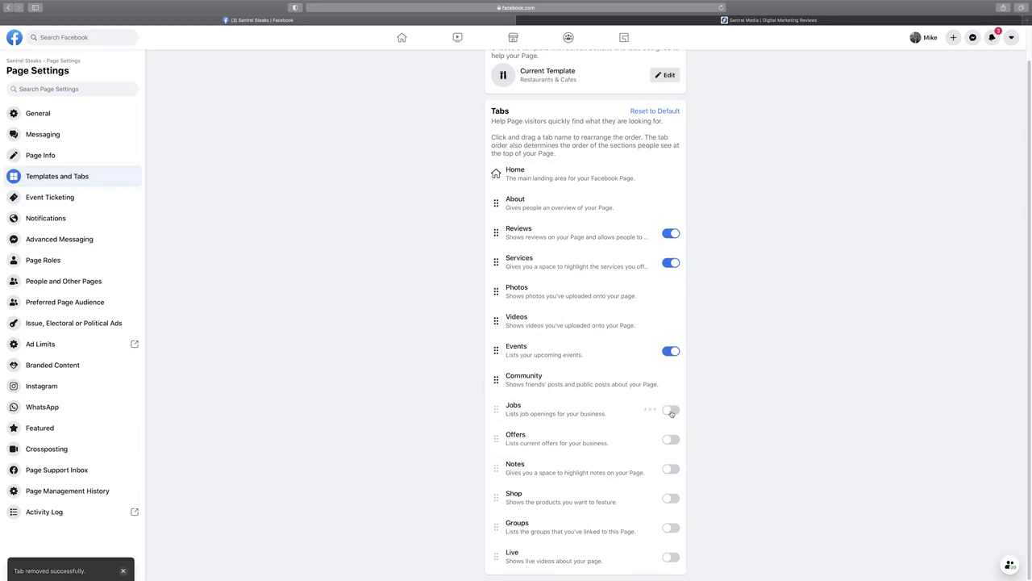
left_click(670, 353)
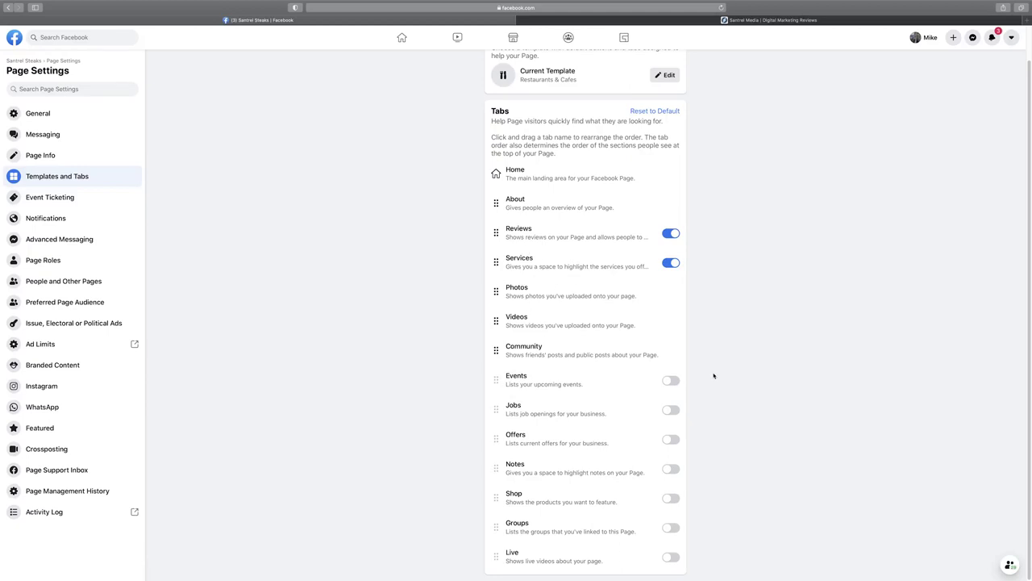
Look through the available Page templates without choosing another one, and view the Event Ticketing settings
scroll(685, 199, "up", 1)
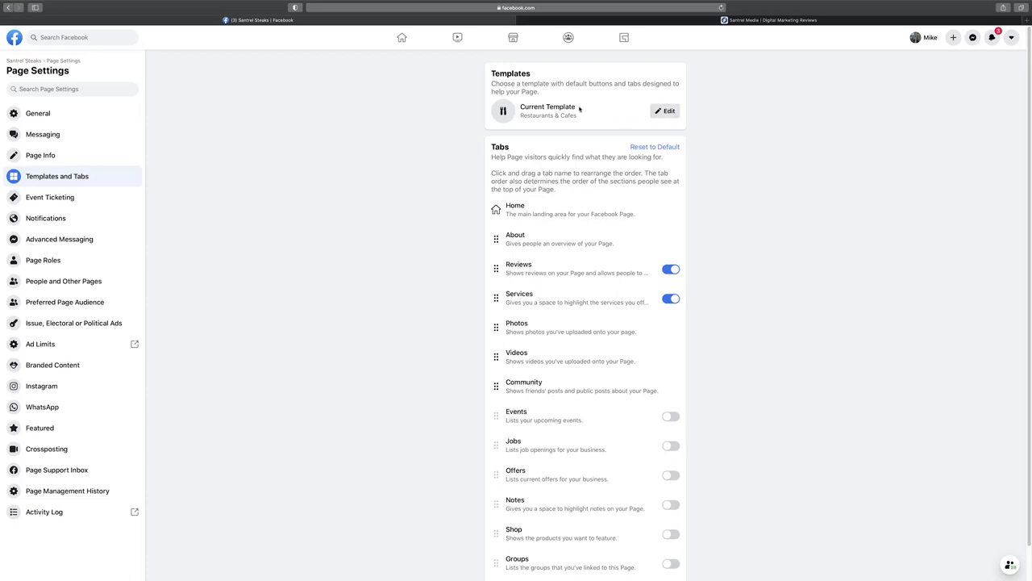
left_click(667, 112)
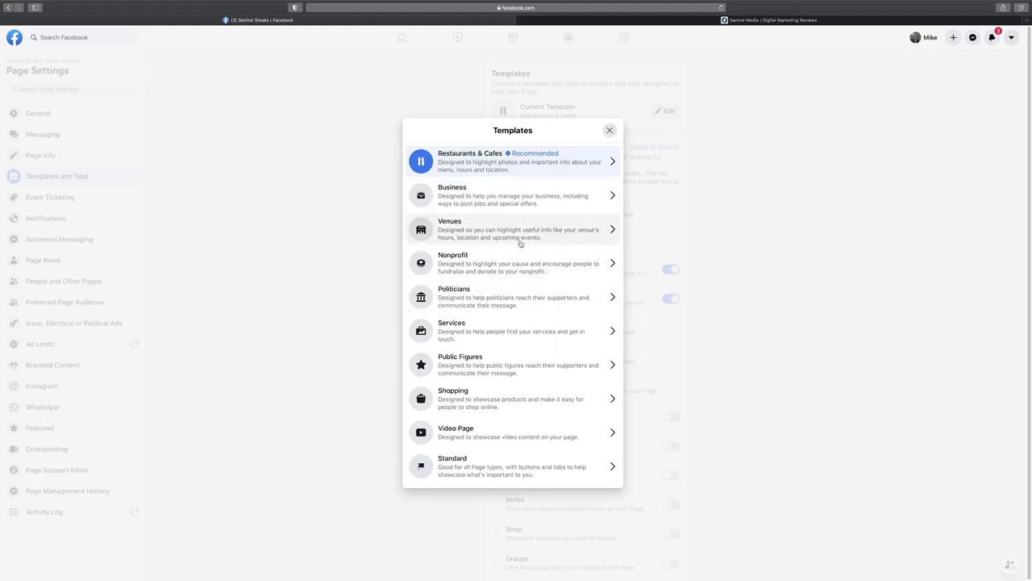
left_click(795, 230)
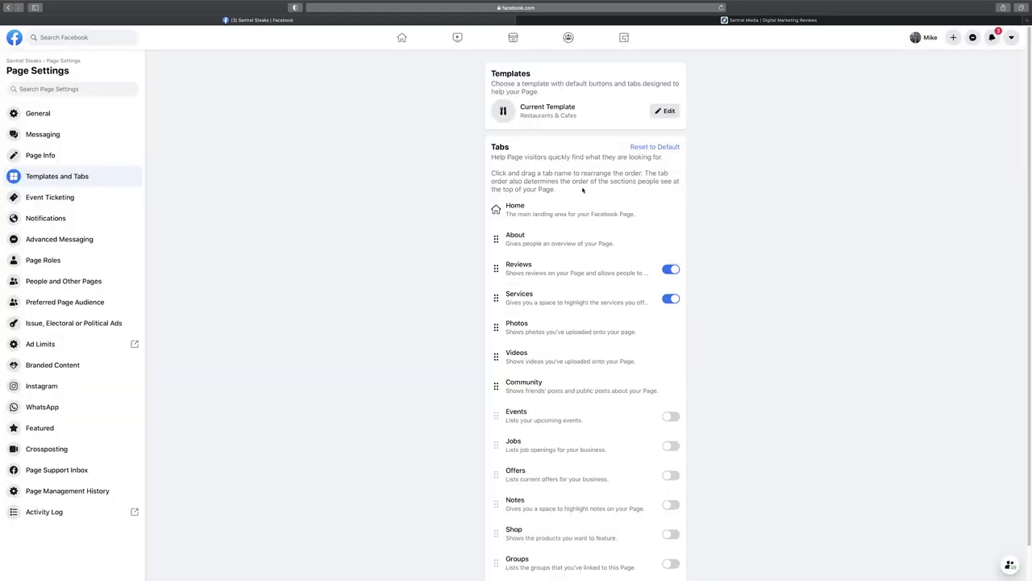
scroll(546, 446, "down", 1)
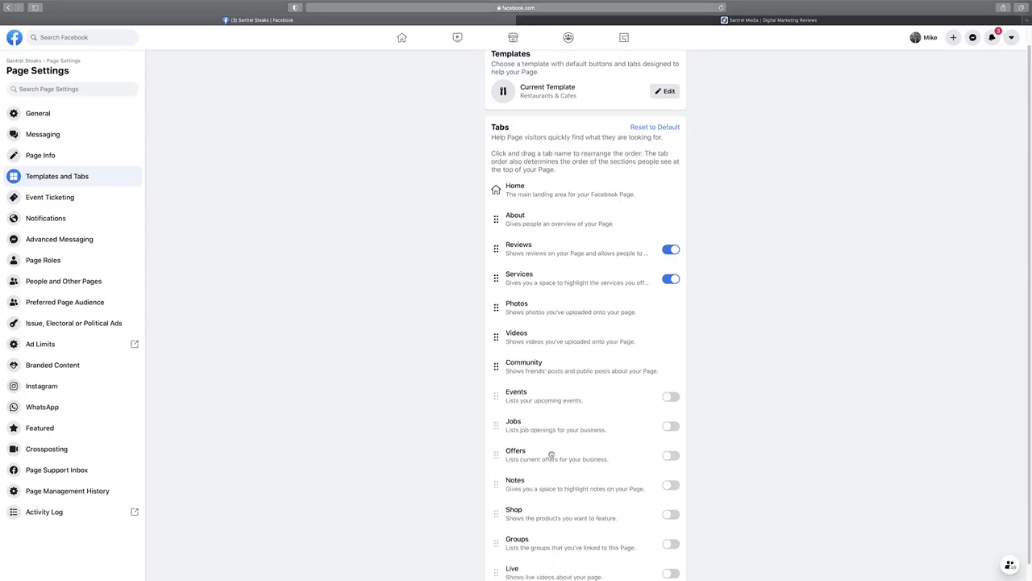
scroll(549, 448, "up", 1)
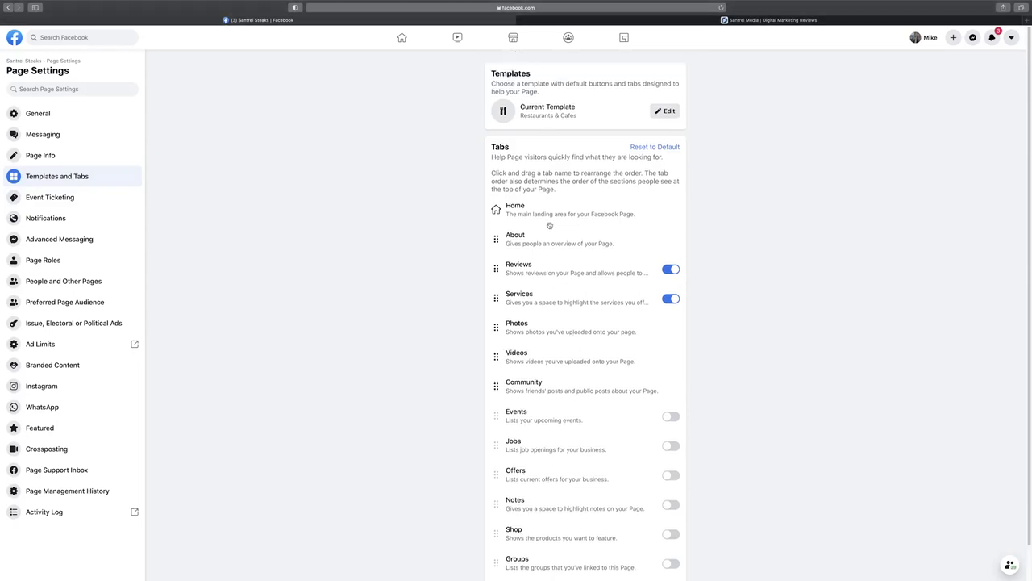
left_click(85, 198)
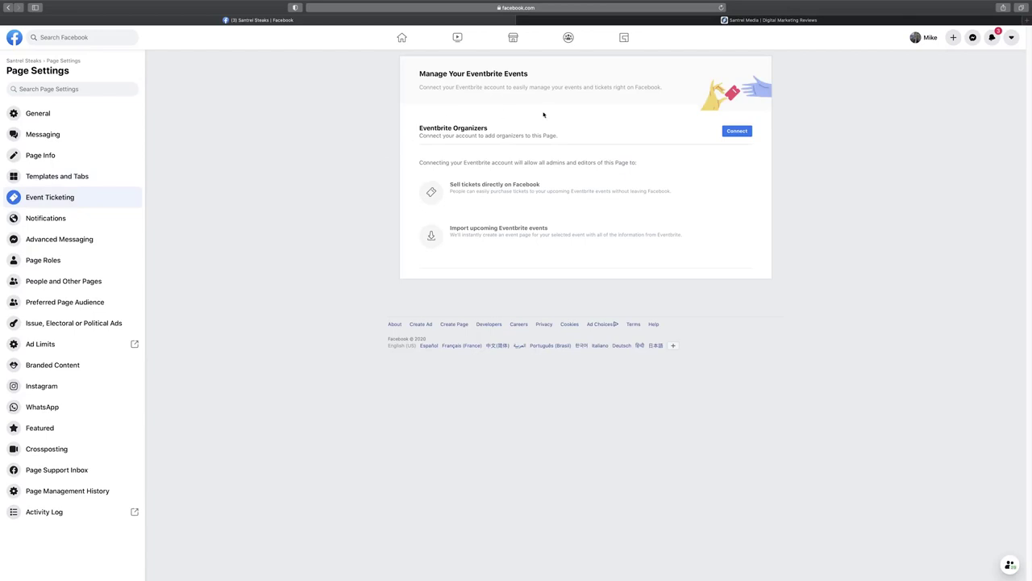
In the Notifications settings, turn off notifications for new likes on Page posts, new likes, edits to written posts and new shares
left_click(76, 225)
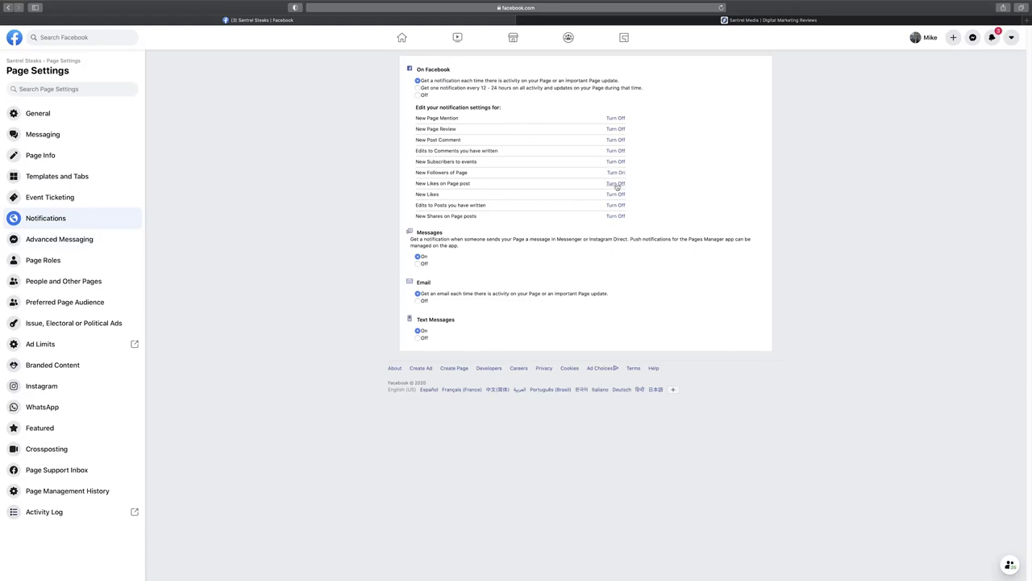
left_click(615, 184)
left_click(617, 195)
left_click(616, 206)
left_click(617, 216)
Set Facebook notifications to one every 12 - 24 hours, and turn off email and text message notifications
left_click(417, 89)
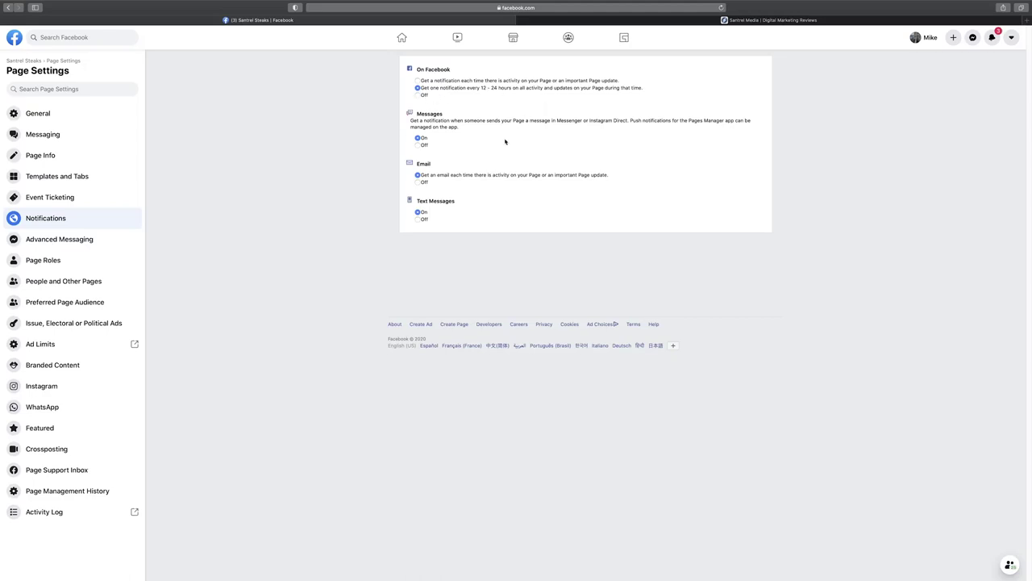
left_click(418, 183)
left_click(419, 220)
Review the Advanced Messaging settings and the role types that can be assigned in Page Roles
left_click(39, 241)
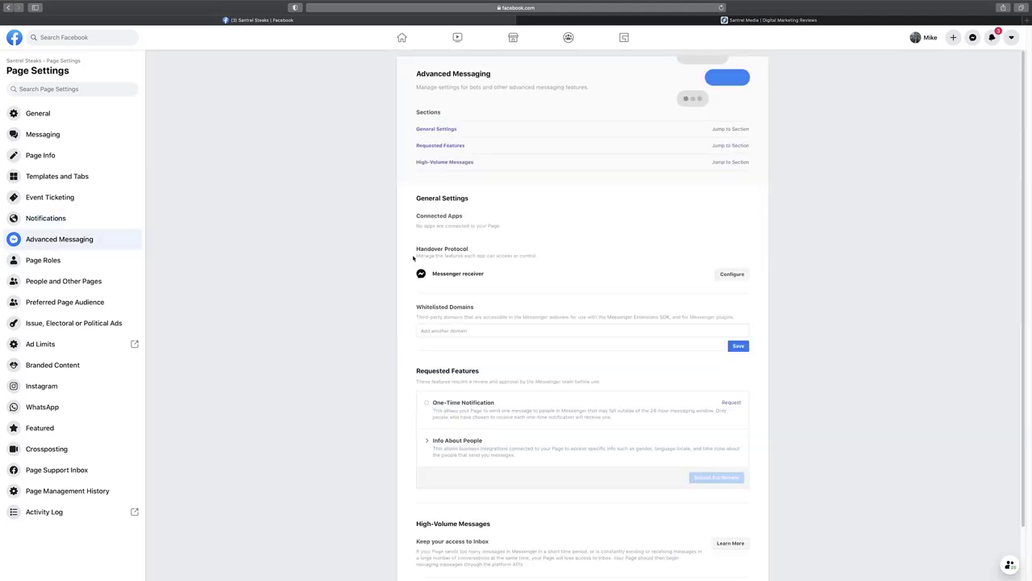
scroll(714, 287, "down", 2)
scroll(687, 301, "up", 2)
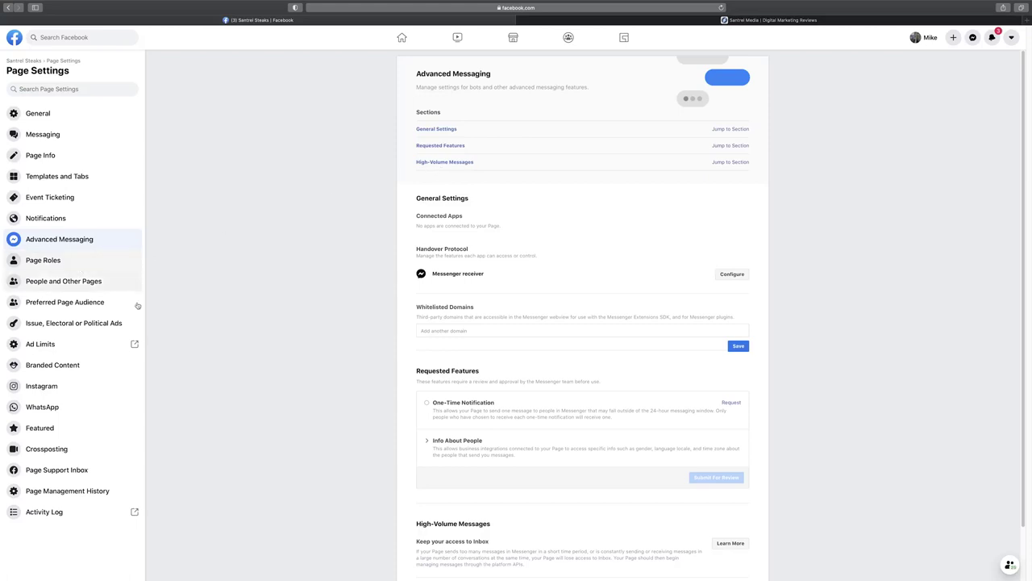
left_click(82, 266)
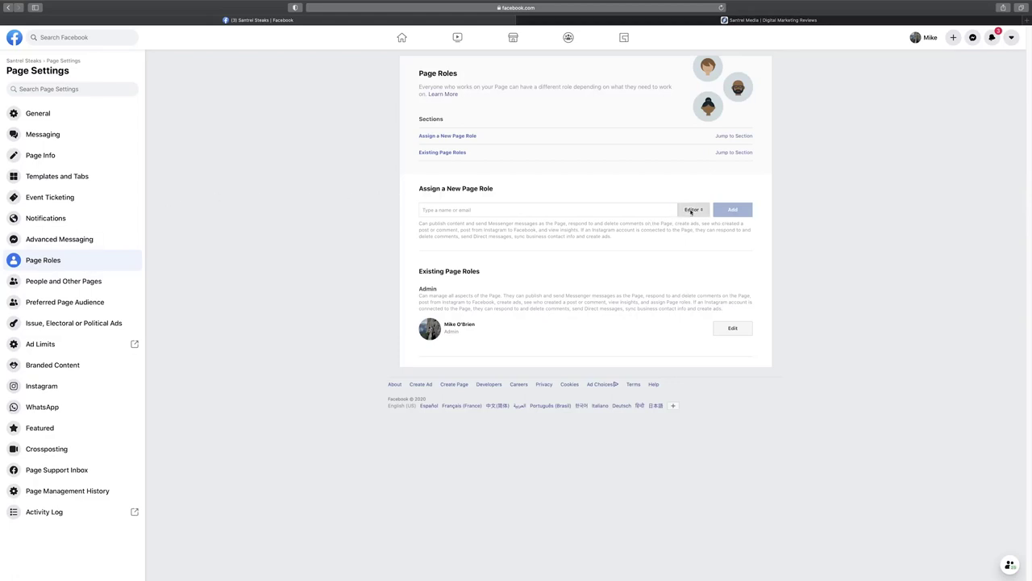
left_click(692, 210)
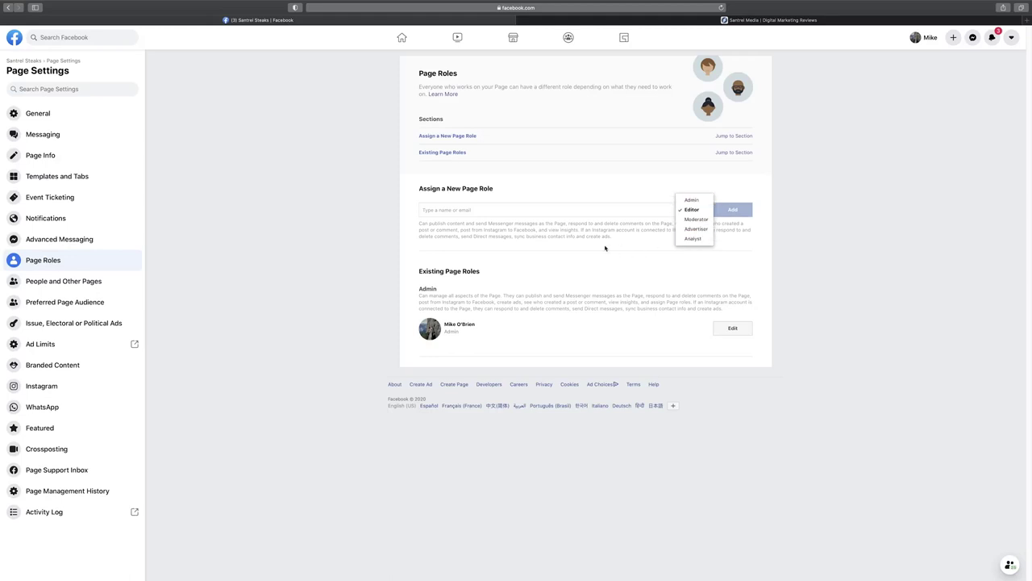
left_click(170, 272)
Look through the People and Other Pages, Preferred Page Audience, Issue, Electoral or Political Ads, and Branded Content settings
left_click(109, 283)
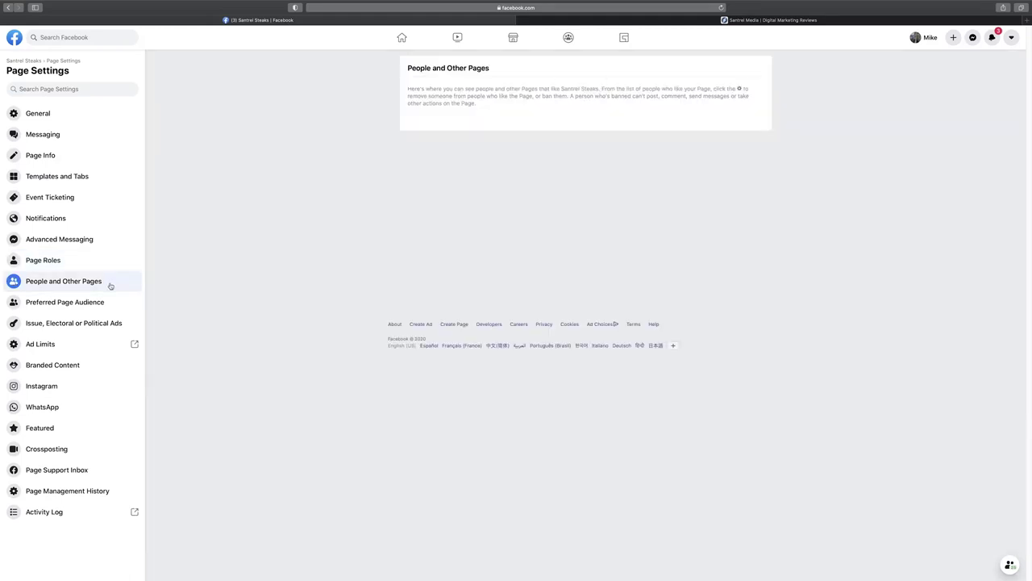
left_click(123, 306)
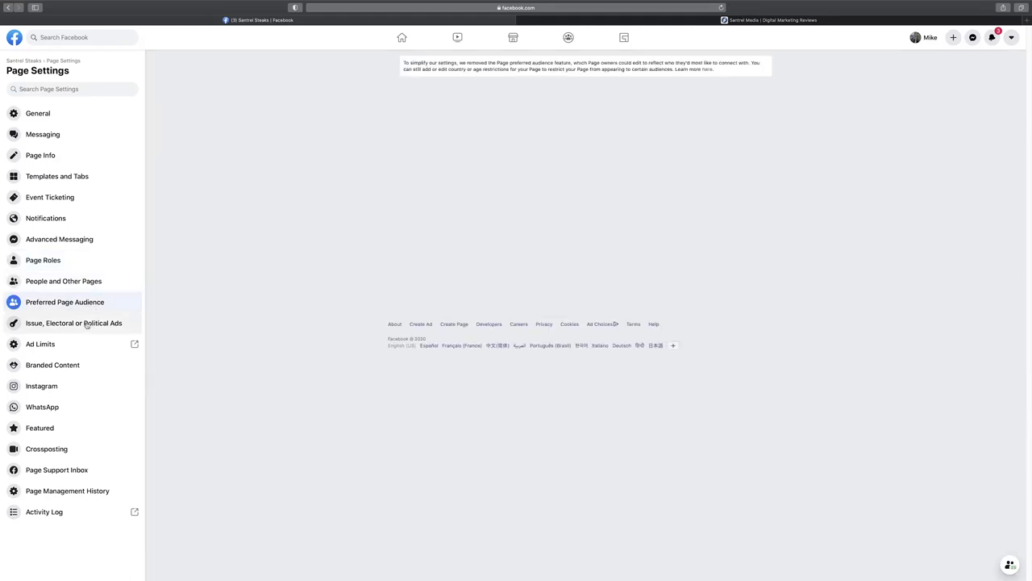
left_click(86, 324)
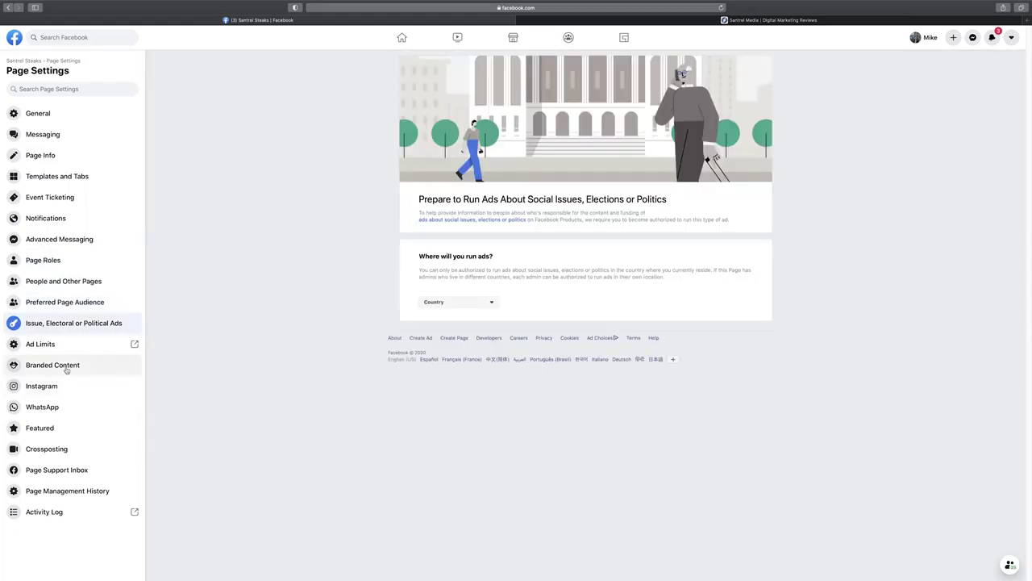
left_click(67, 369)
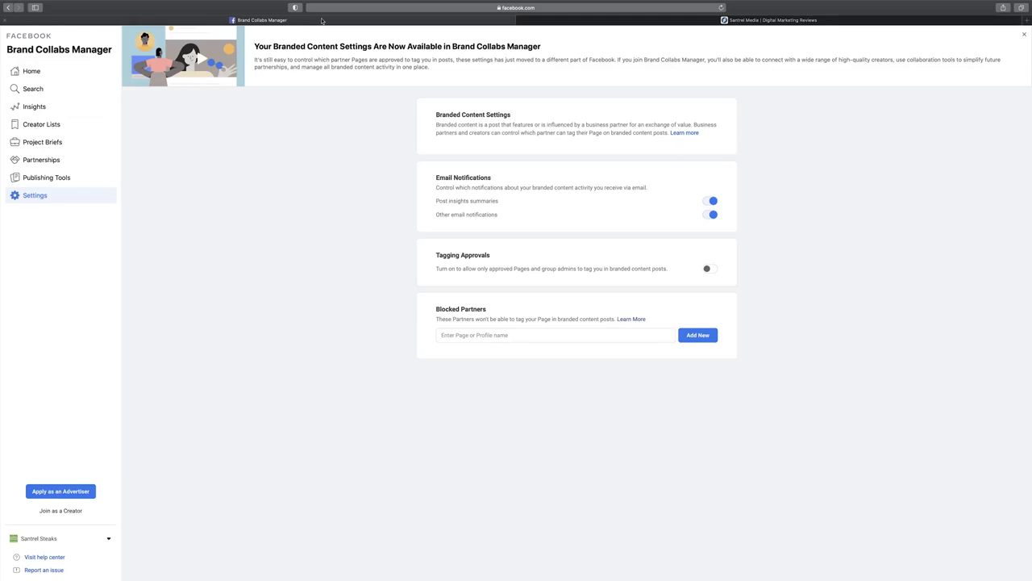
Close Brand Collabs Manager, view the account connection login from the Instagram settings, and return without logging in
key("super+w")
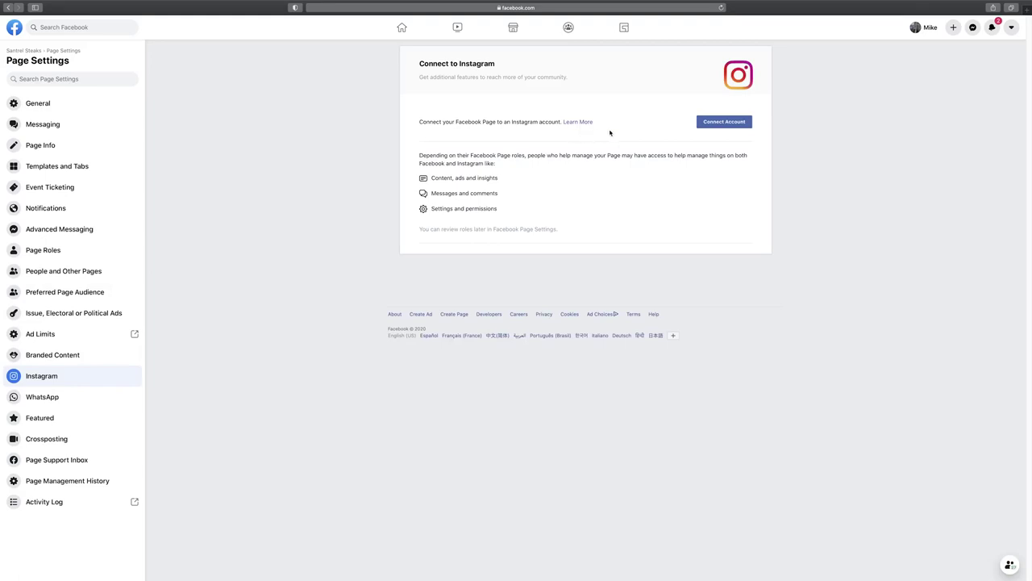
left_click(709, 125)
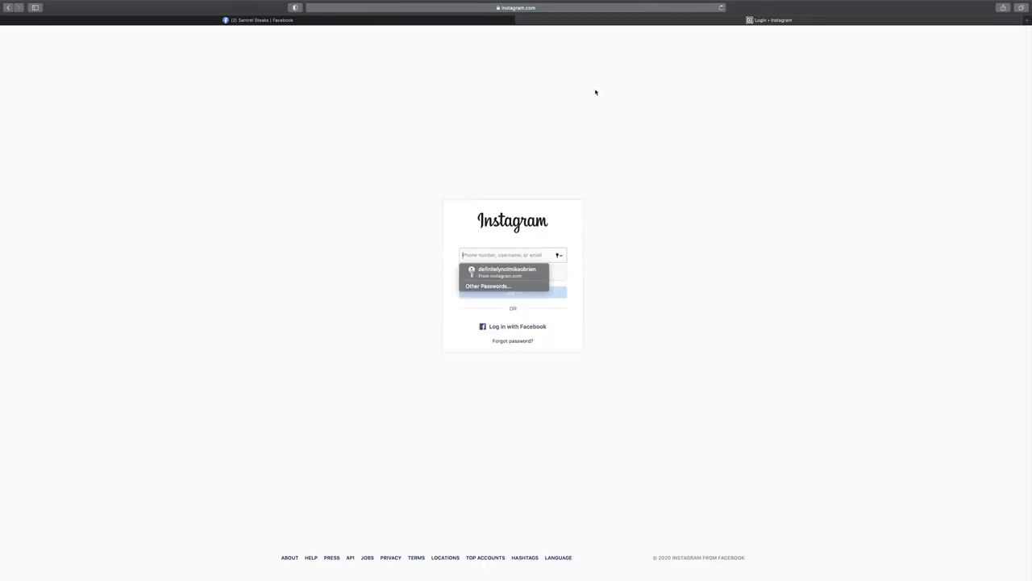
left_click(522, 20)
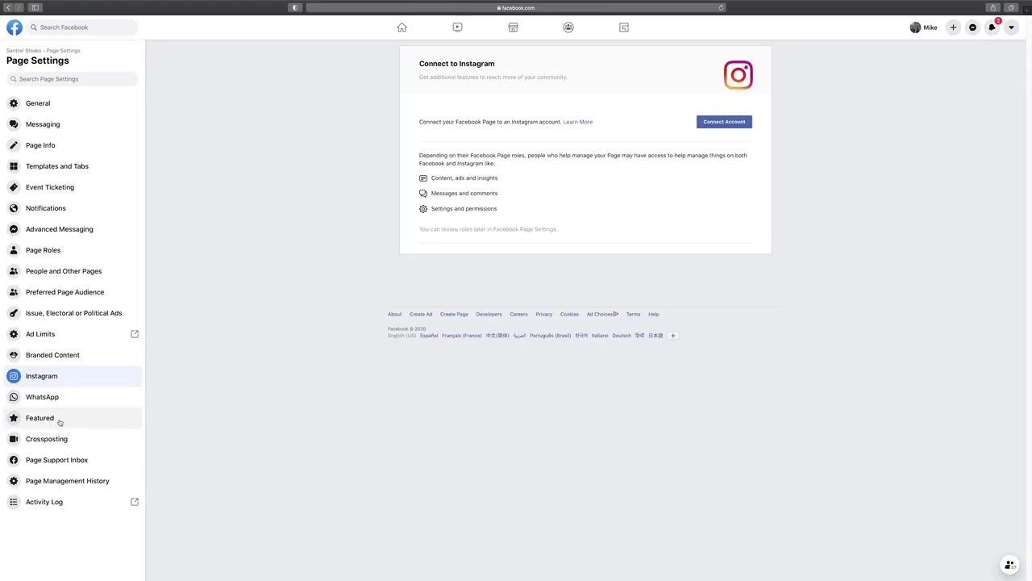
Review the Page Management History and the Activity Log, and return to the Santrel Steaks Page
left_click(67, 482)
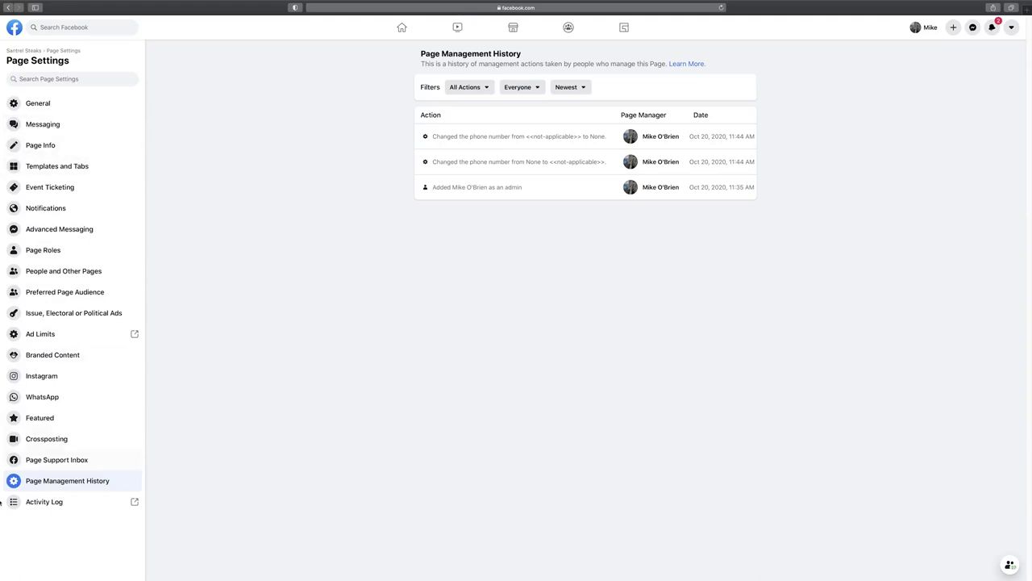
left_click(29, 500)
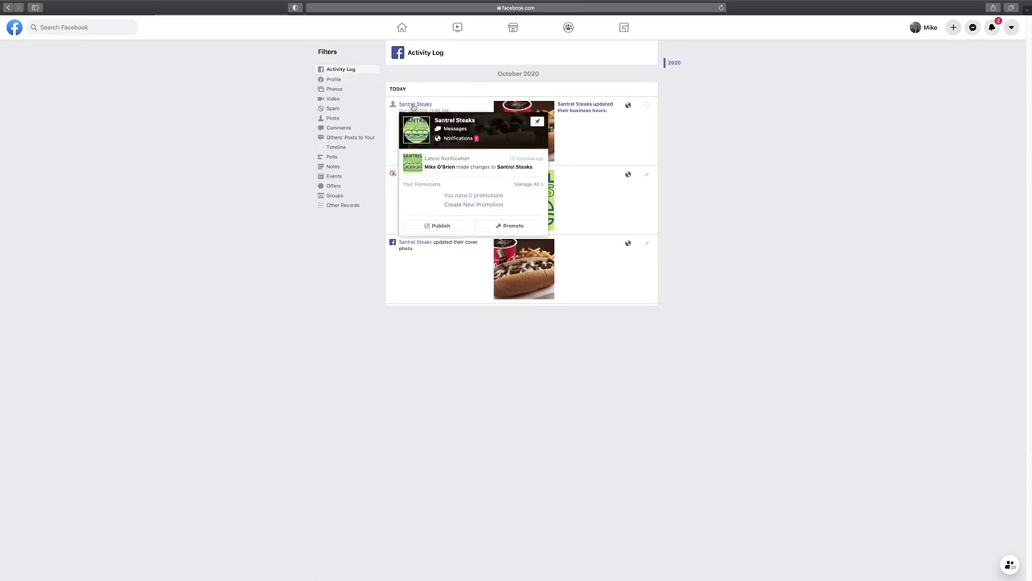
left_click(413, 105)
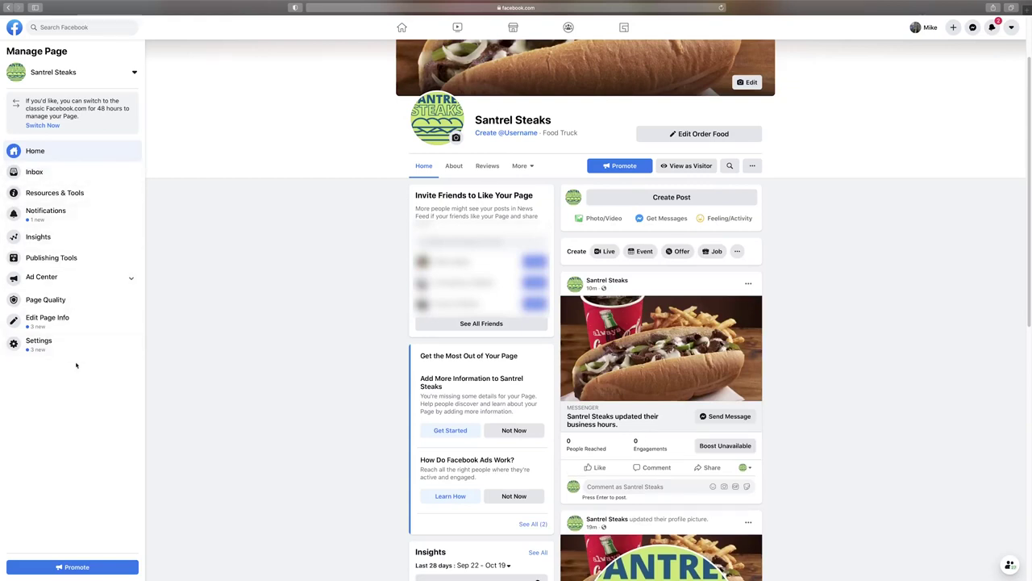
Check the list of managed Pages, and look over the Santrel Steaks home page as a visitor
left_click(97, 74)
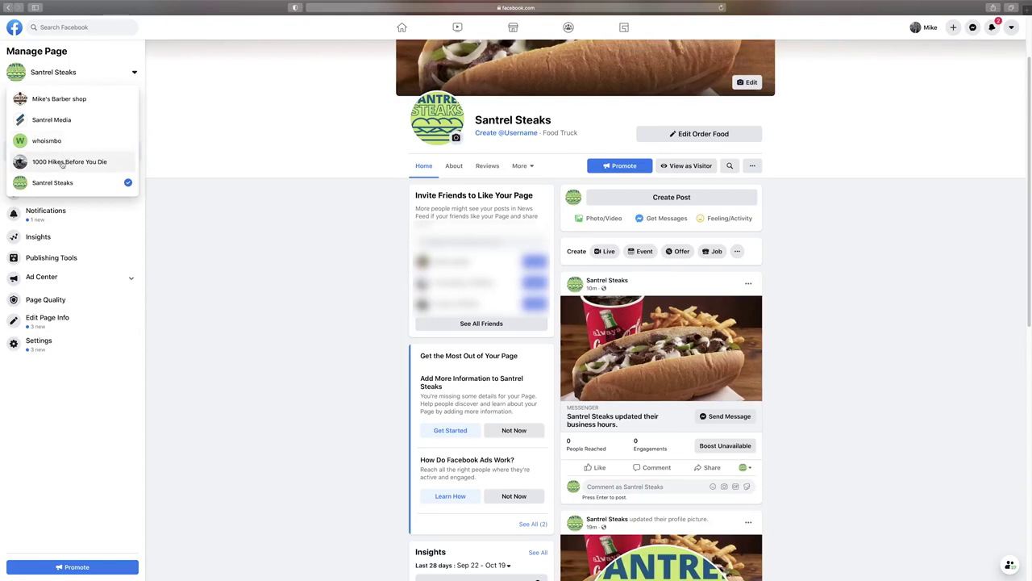
left_click(90, 75)
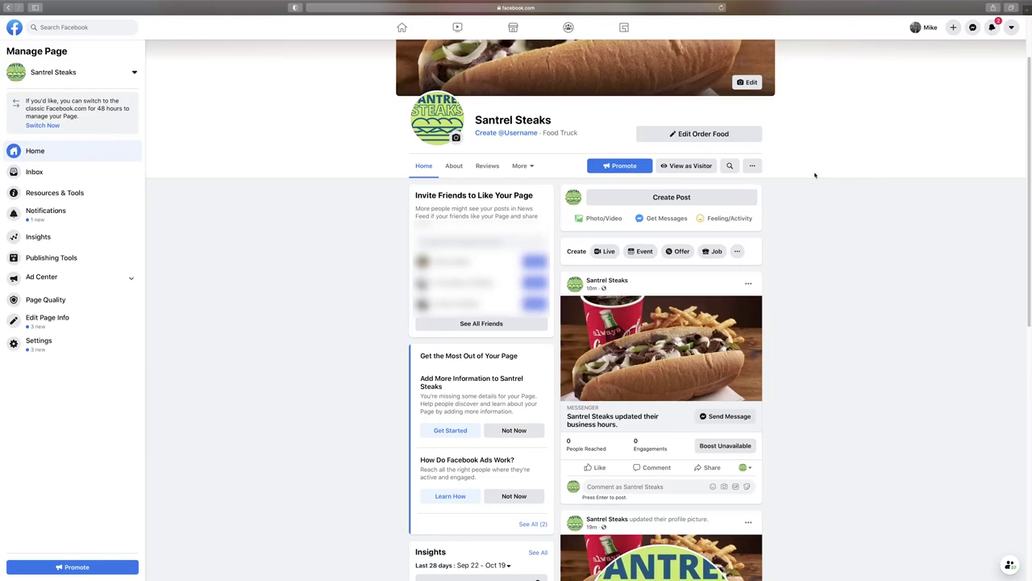
left_click(689, 167)
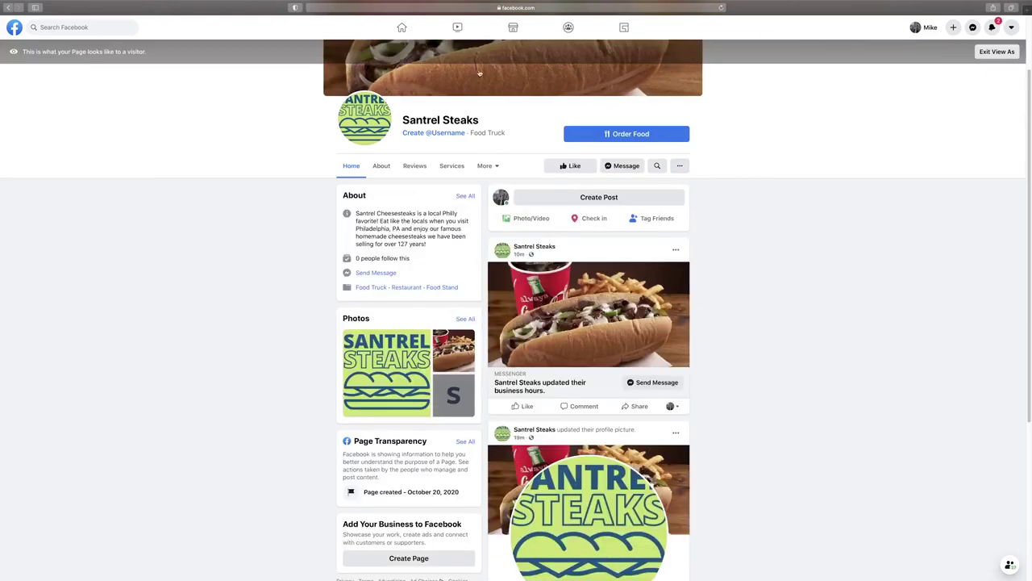
scroll(872, 189, "up", 2)
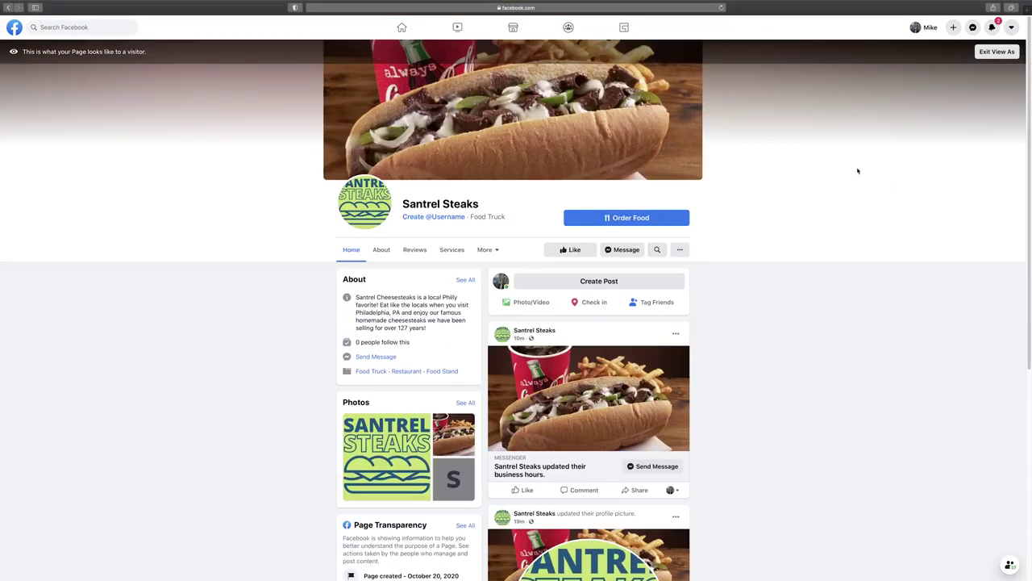
scroll(844, 307, "down", 3)
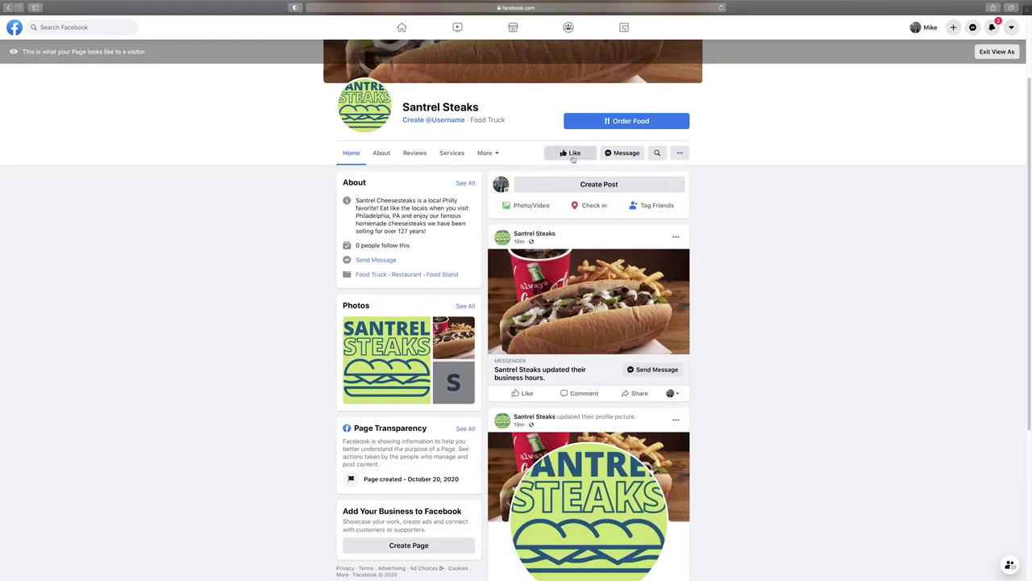
scroll(775, 244, "down", 4)
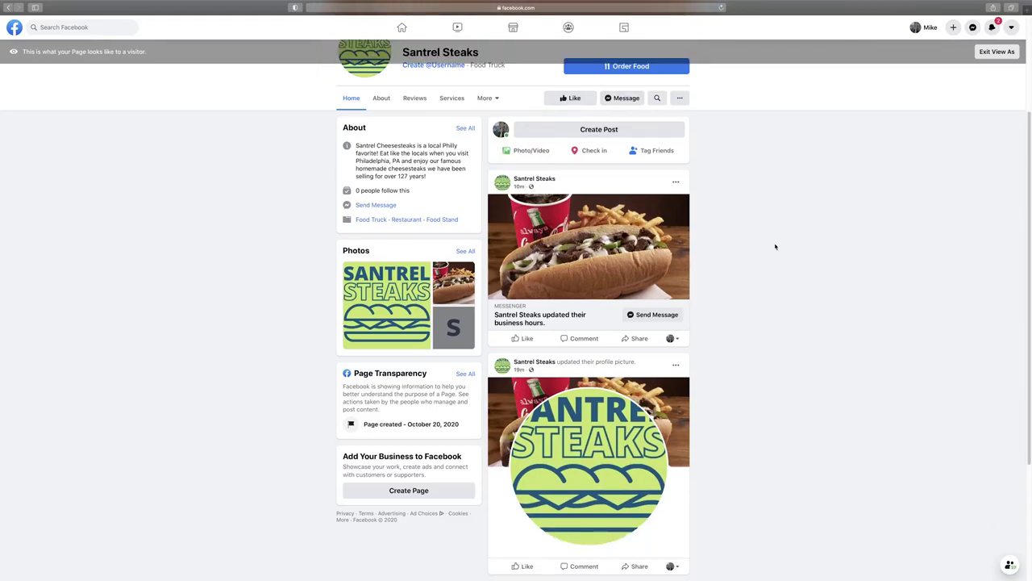
scroll(774, 280, "up", 5)
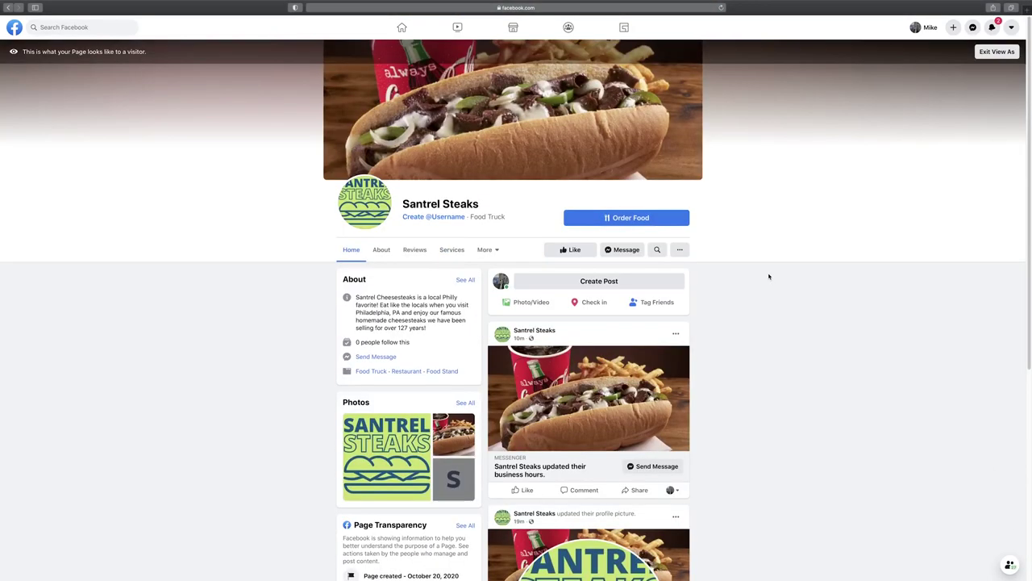
Look through the About, Reviews and Services sections and the additional sections in the visitor preview, and exit the preview from Home
left_click(380, 250)
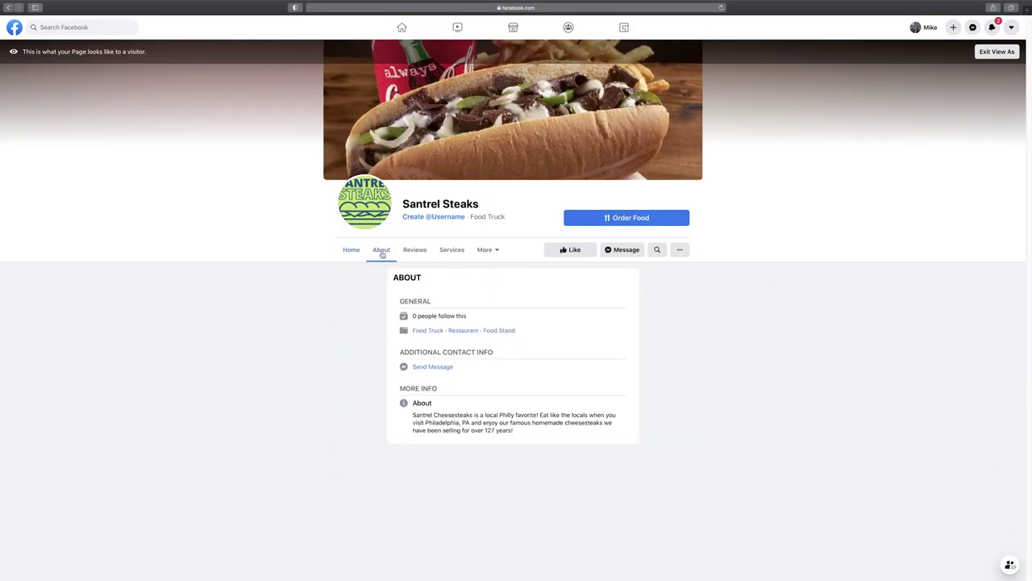
left_click(414, 253)
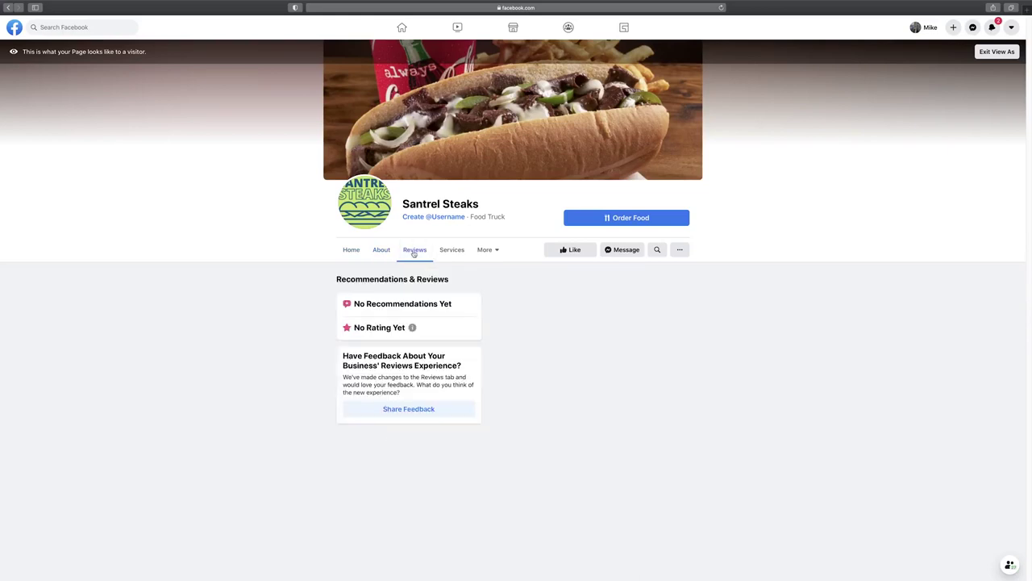
left_click(355, 254)
left_click(453, 258)
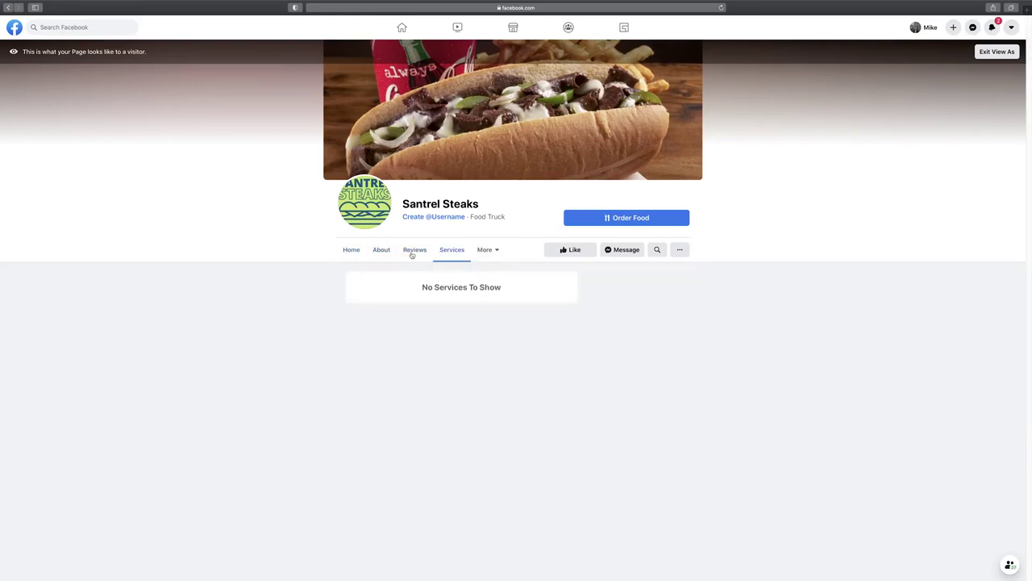
left_click(483, 251)
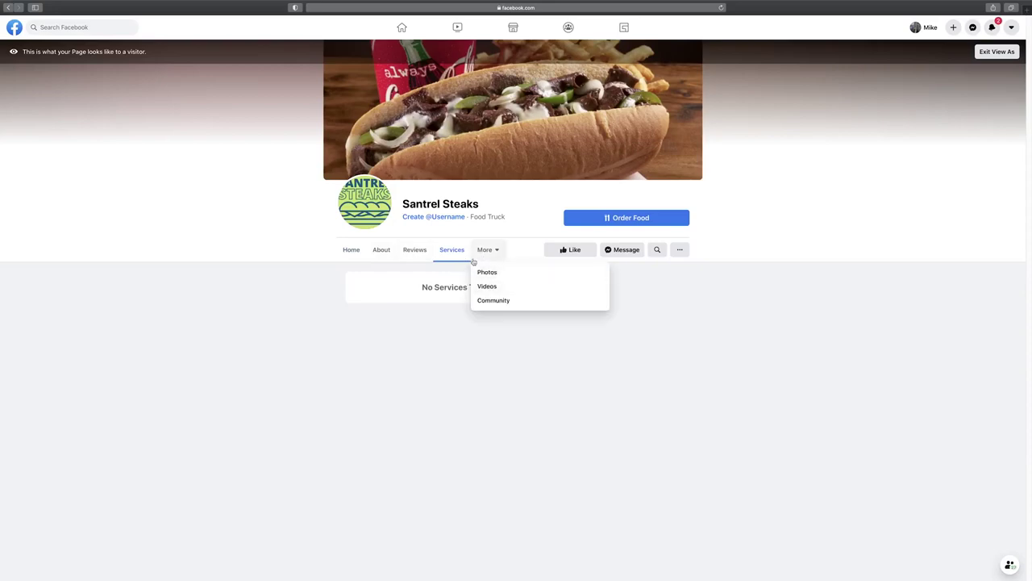
left_click(360, 252)
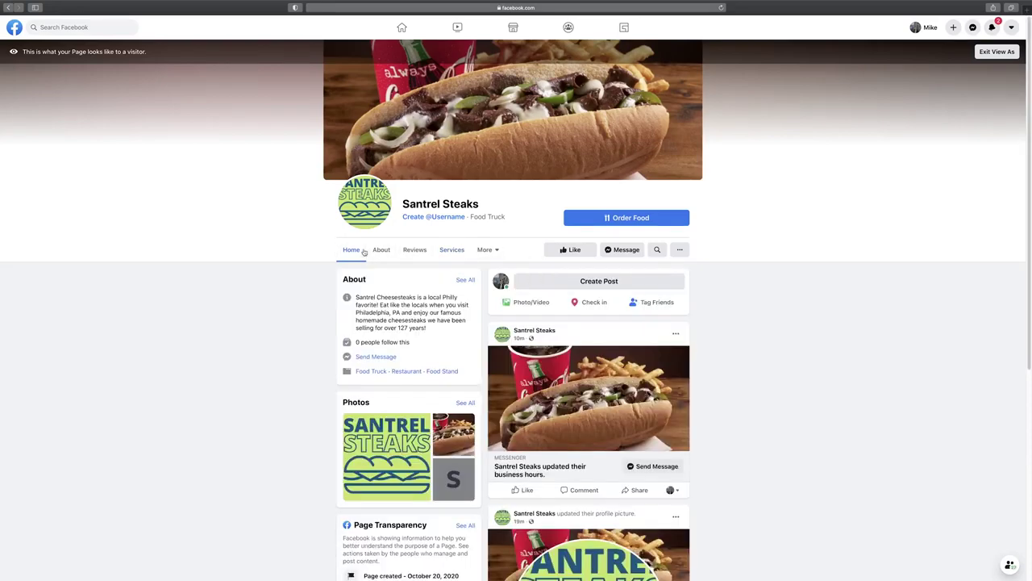
left_click(997, 53)
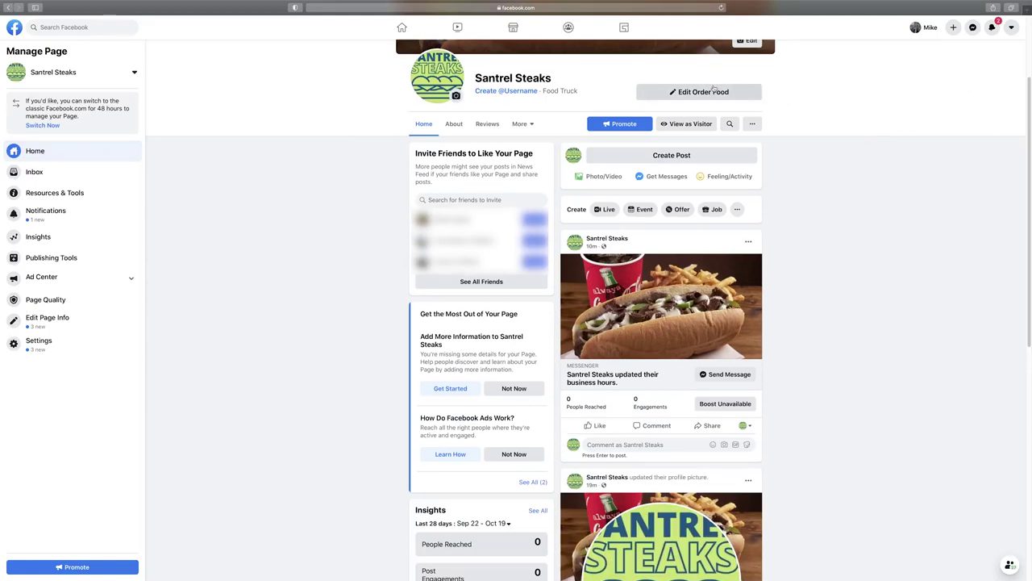
Open a new post for the Santrel Steaks Page
left_click(677, 158)
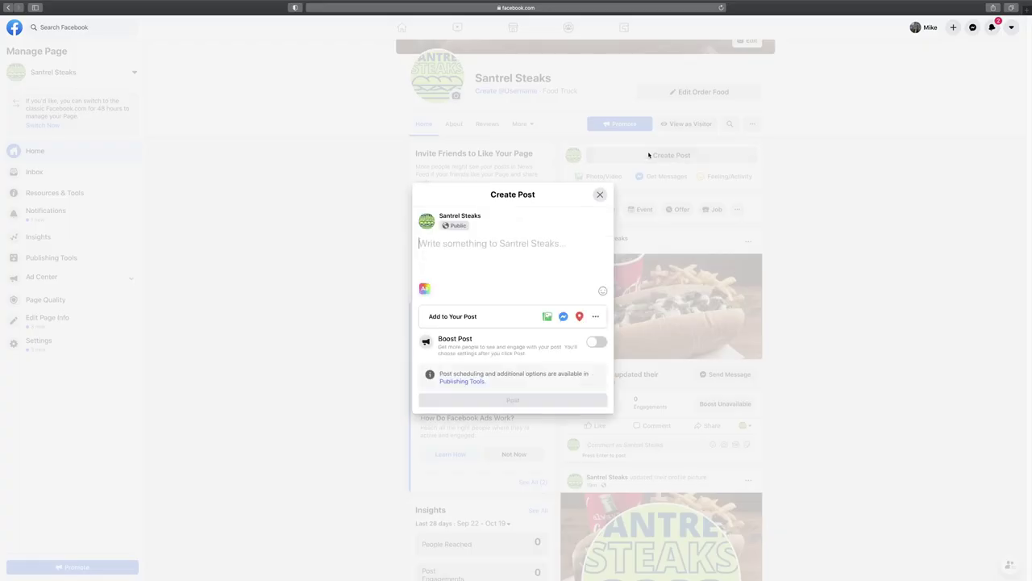